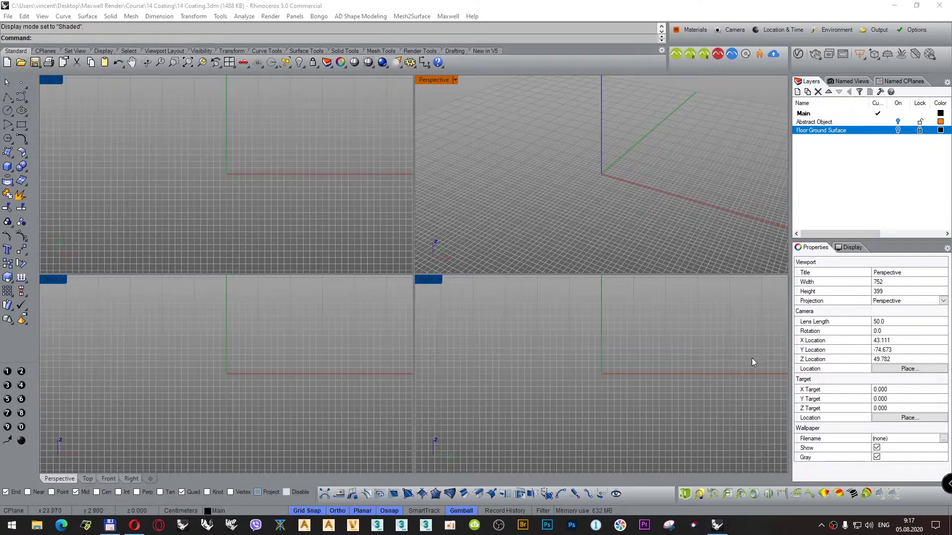
# Turn on the Floor Ground Surface and Abstract Object layers and zoom all four viewports to the scene's extents
pyautogui.click(398, 217)
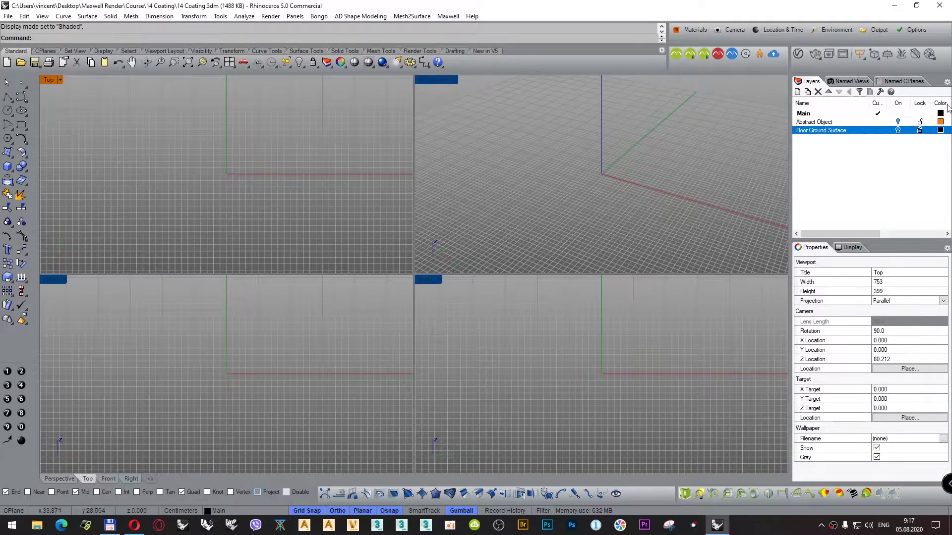
pyautogui.click(898, 130)
pyautogui.click(898, 122)
pyautogui.click(833, 122)
pyautogui.click(230, 62)
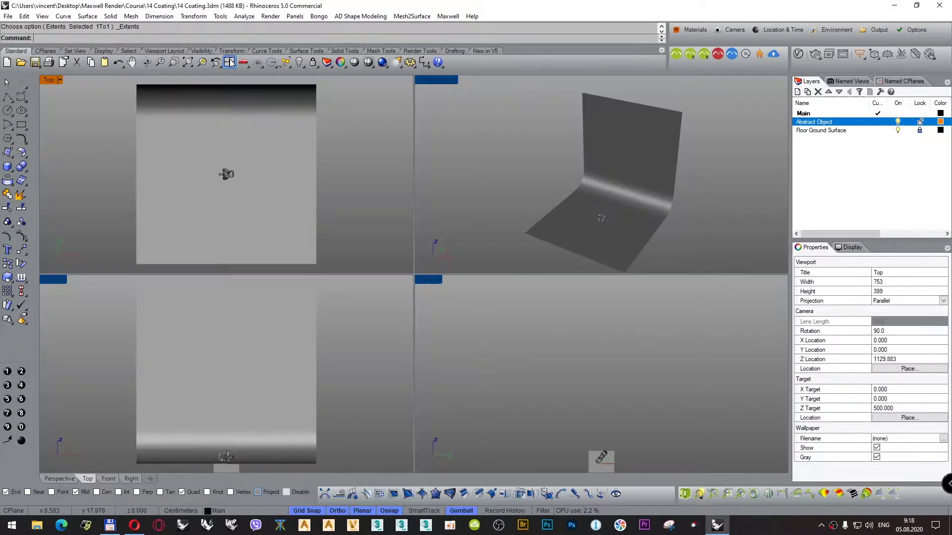
# Restore the saved view Canon 50mm 1.4L R2 in the Perspective viewport and set its display mode to Rendered
pyautogui.click(838, 81)
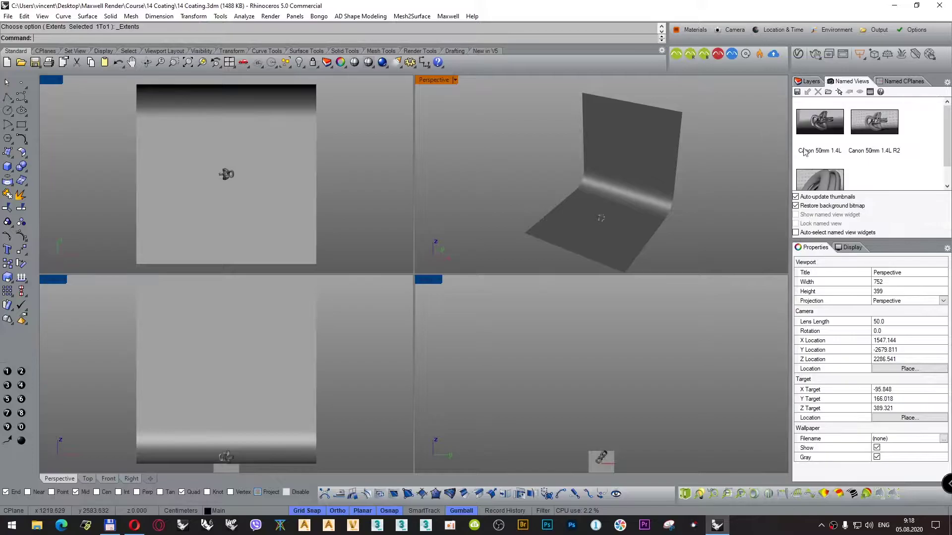
pyautogui.doubleClick(882, 127)
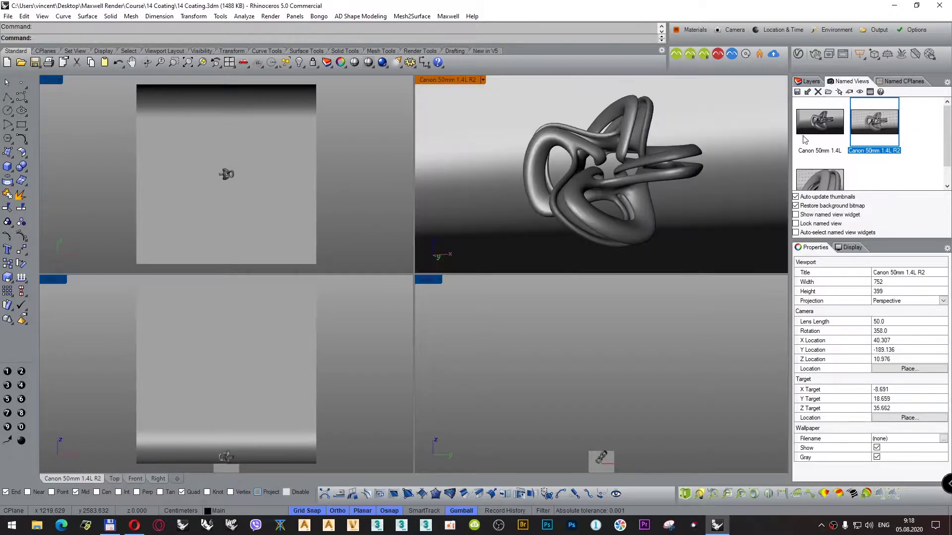
pyautogui.click(483, 81)
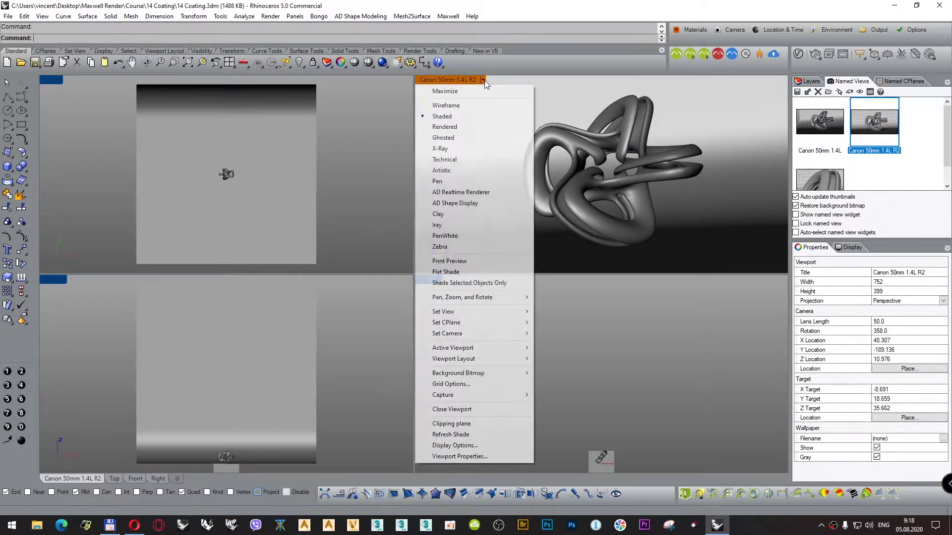
pyautogui.click(445, 127)
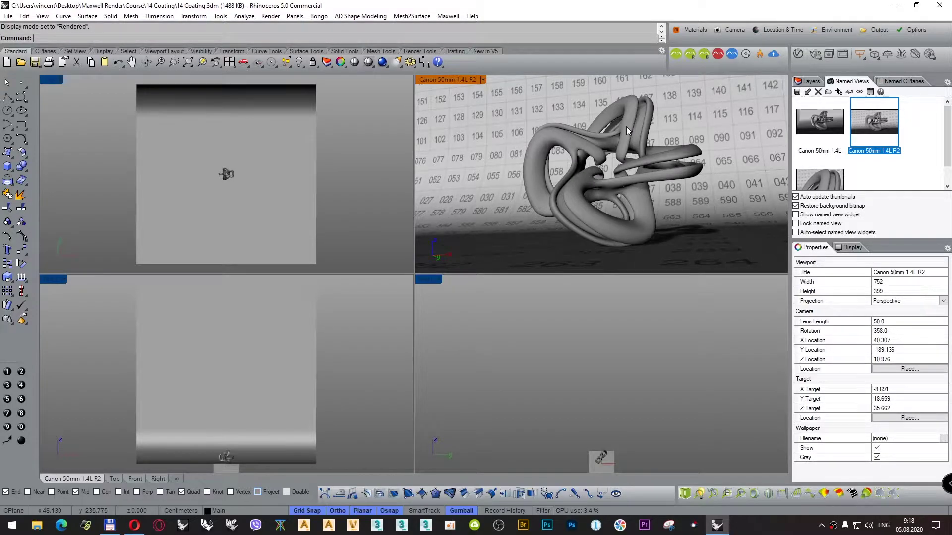
# Create a new Maxwell material in the scene and name it Coating
pyautogui.click(693, 31)
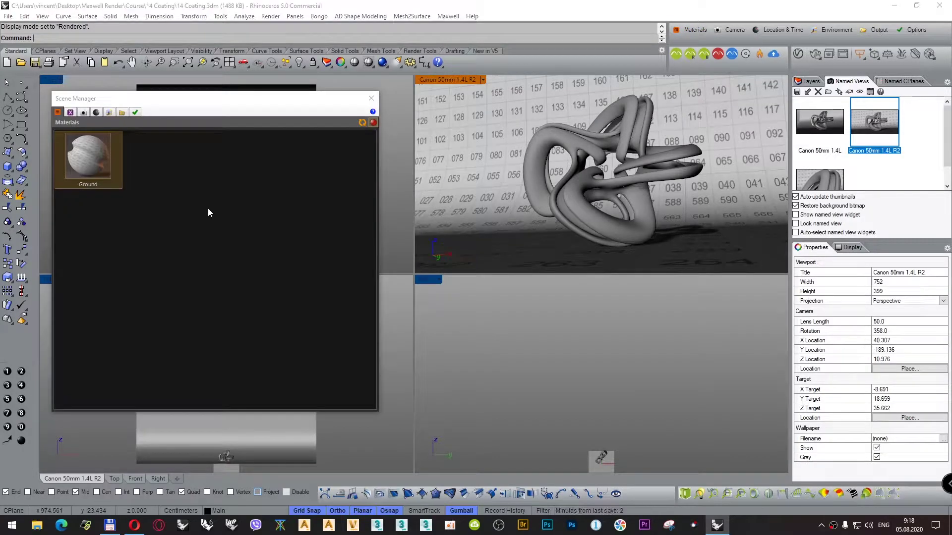
pyautogui.rightClick(172, 173)
pyautogui.click(191, 179)
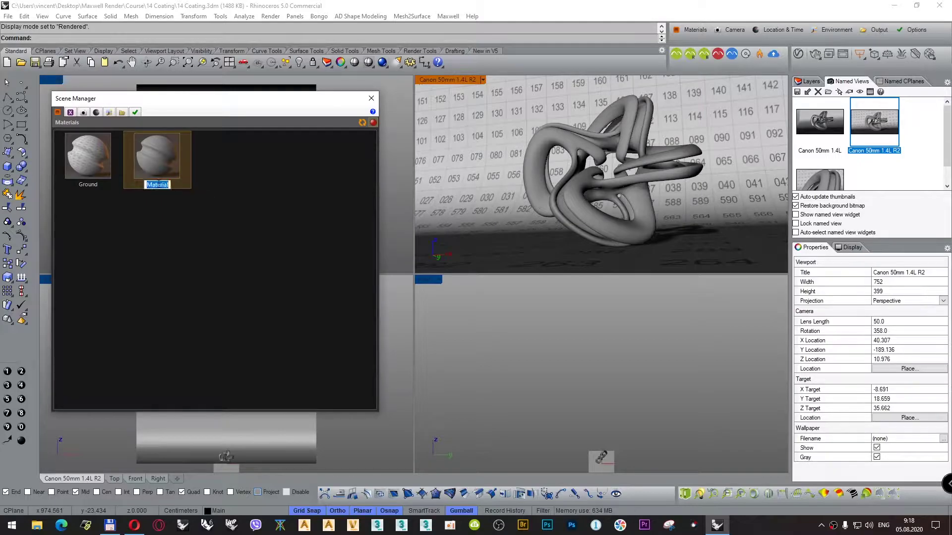
pyautogui.write('Coat')
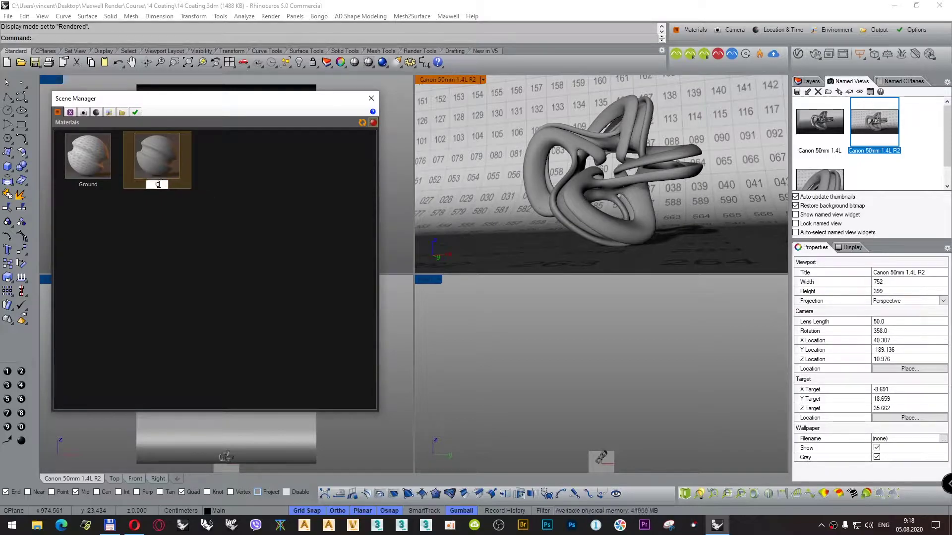
pyautogui.write('ing')
pyautogui.press('Return')
# Open the Coating material for editing and display the settings of its BSDF
pyautogui.doubleClick(155, 169)
pyautogui.moveTo(267, 124); pyautogui.dragTo(177, 112)
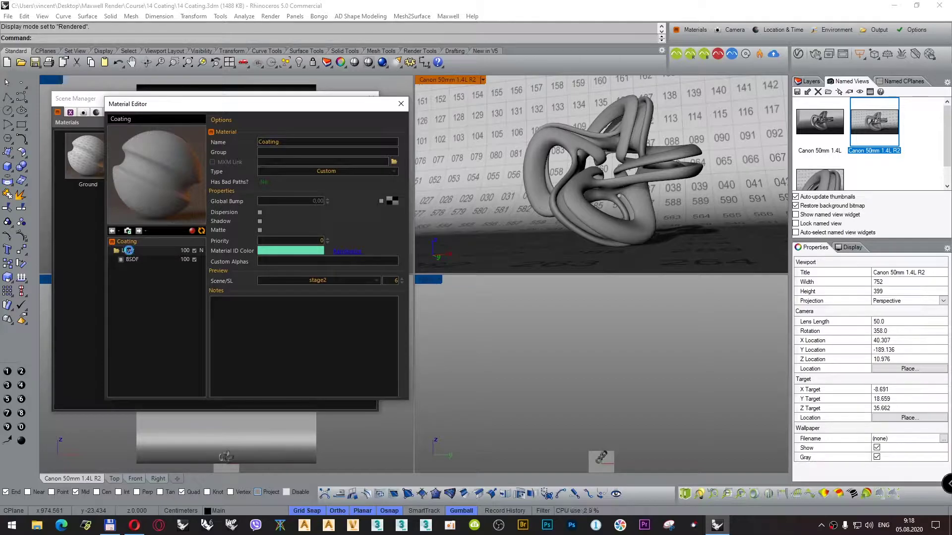
pyautogui.click(130, 252)
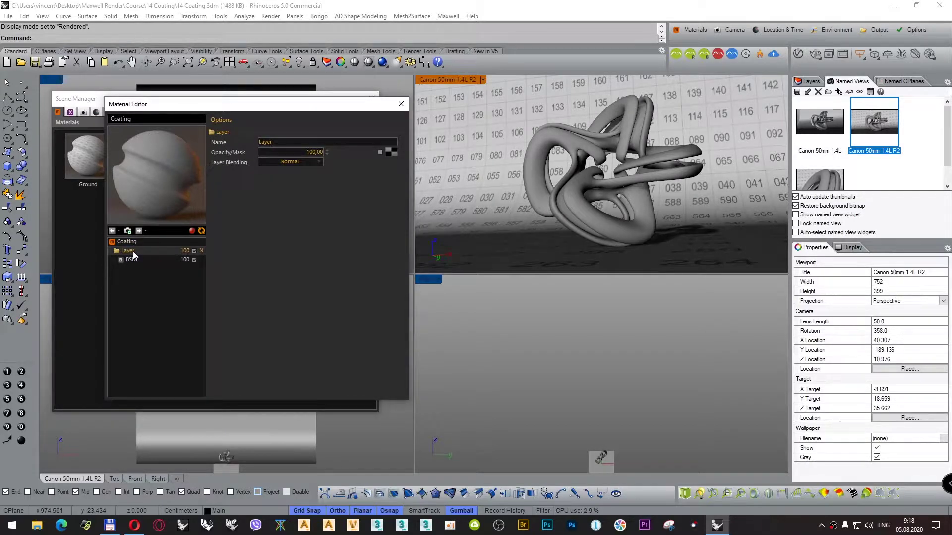
pyautogui.click(133, 259)
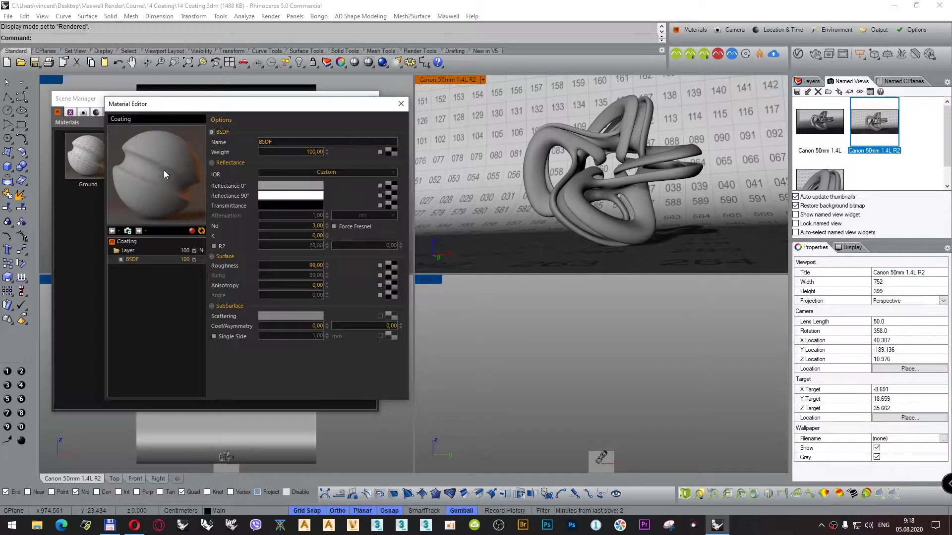
# Add a coating to the BSDF in the Coating material's layer
pyautogui.rightClick(134, 260)
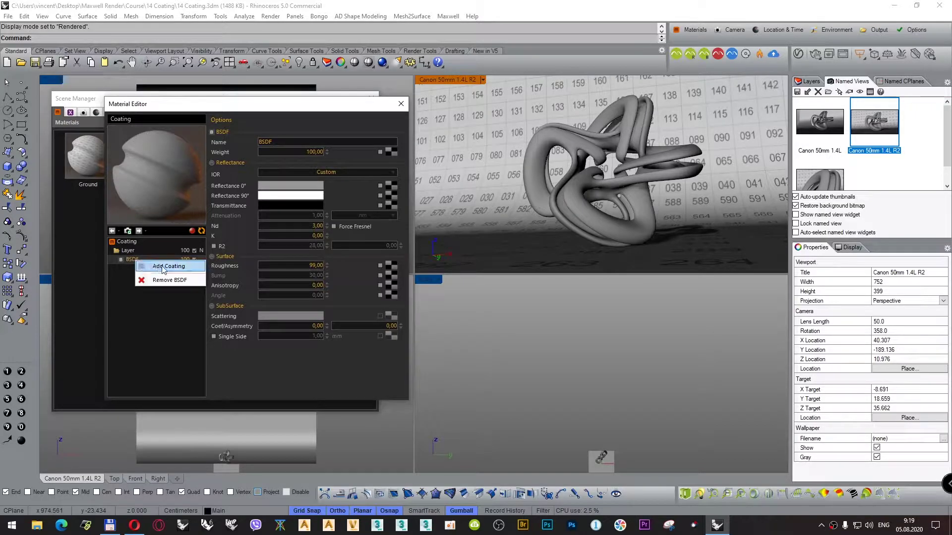
pyautogui.click(128, 252)
pyautogui.rightClick(128, 253)
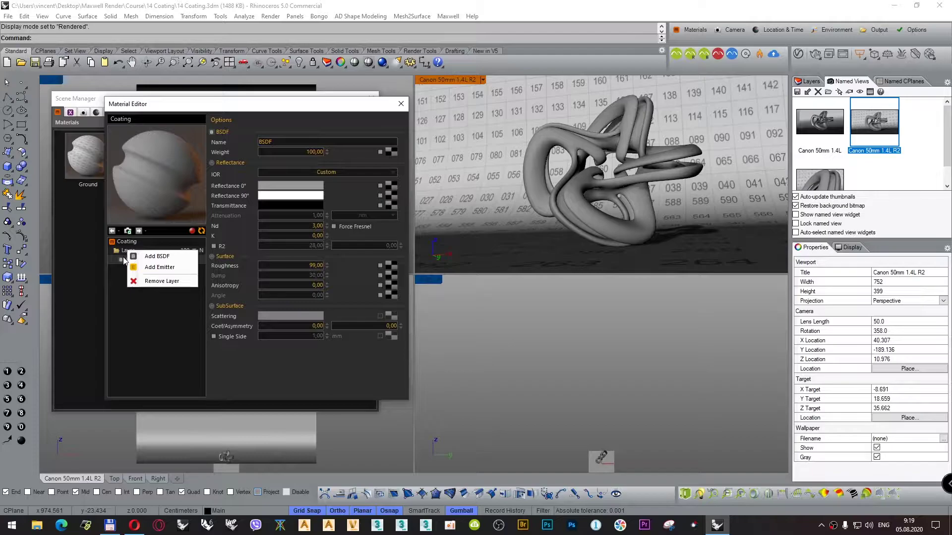
pyautogui.rightClick(123, 243)
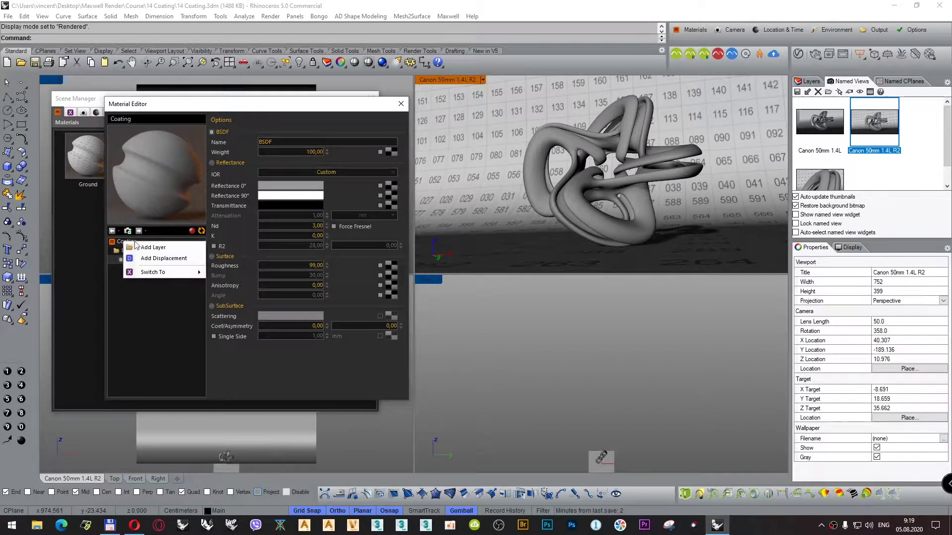
pyautogui.rightClick(121, 260)
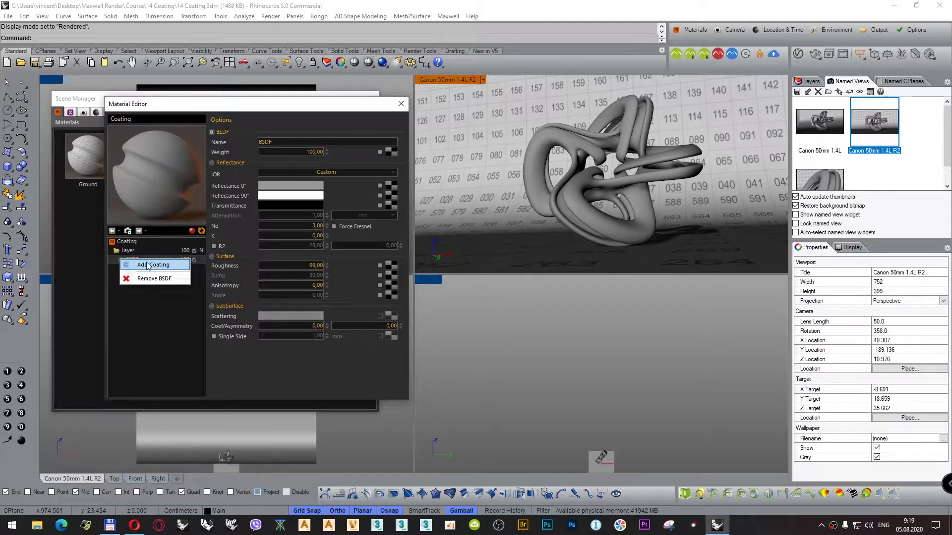
pyautogui.rightClick(117, 262)
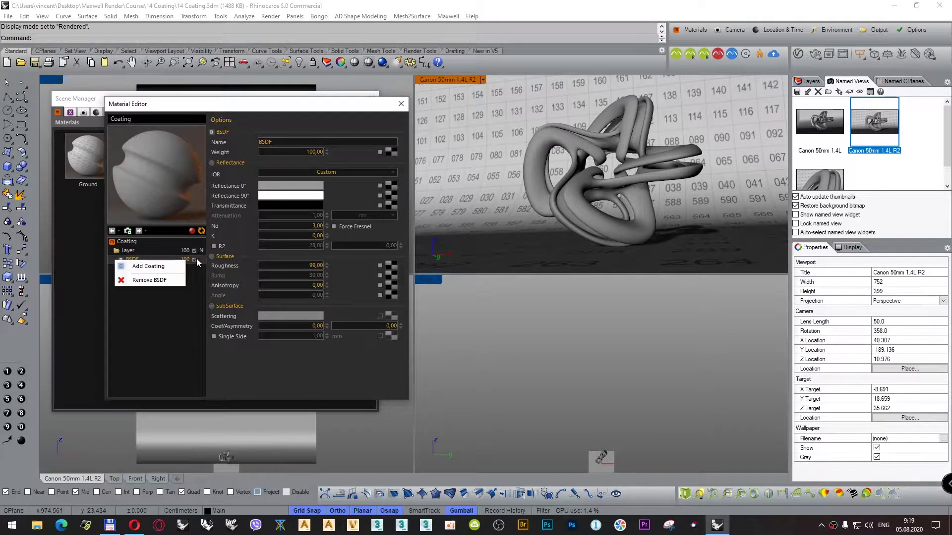
pyautogui.click(148, 266)
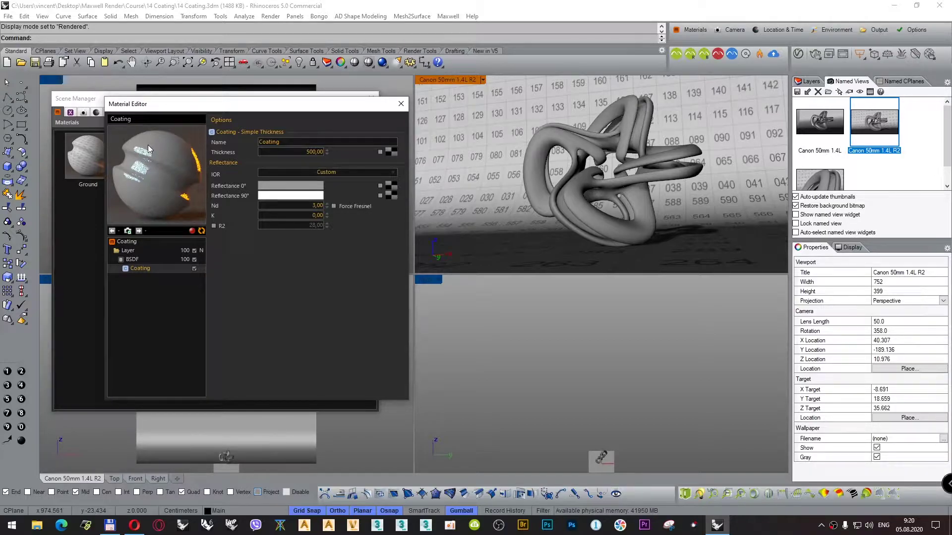
# Examine the options available for the BSDF and its coating's thickness and reflectance parameters, including Nd
pyautogui.click(132, 260)
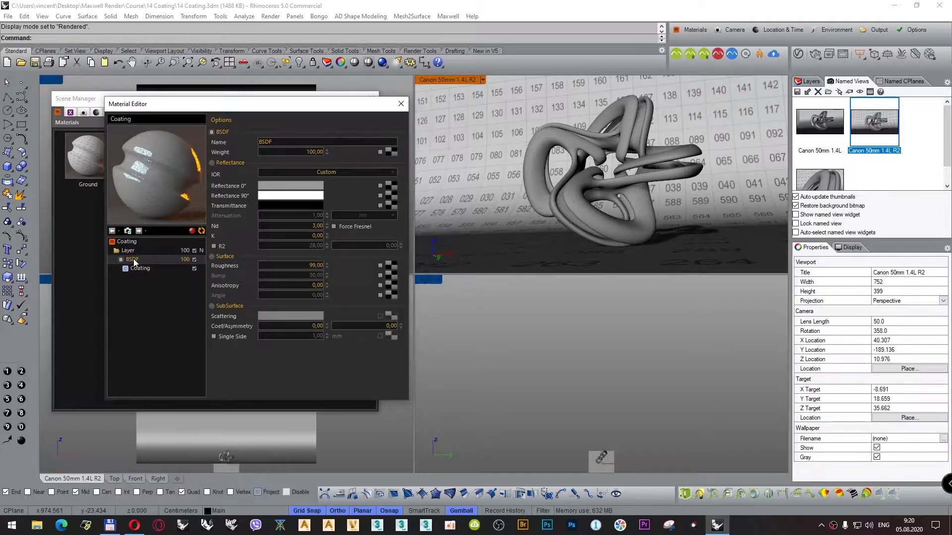
pyautogui.rightClick(132, 258)
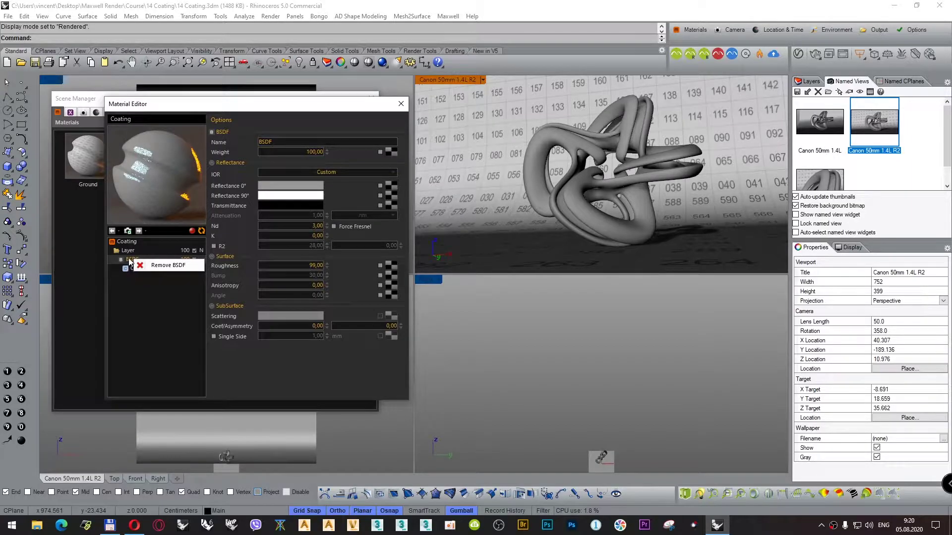
pyautogui.click(115, 258)
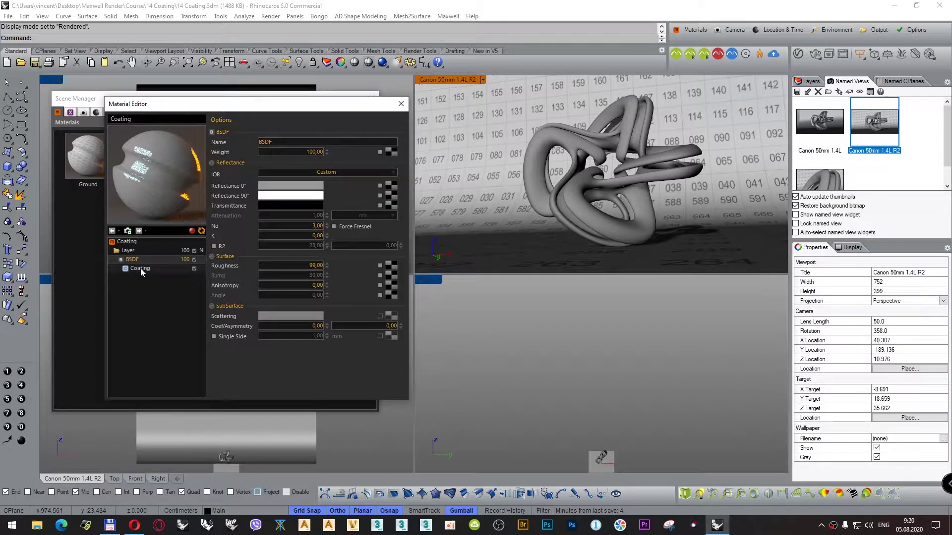
pyautogui.click(141, 269)
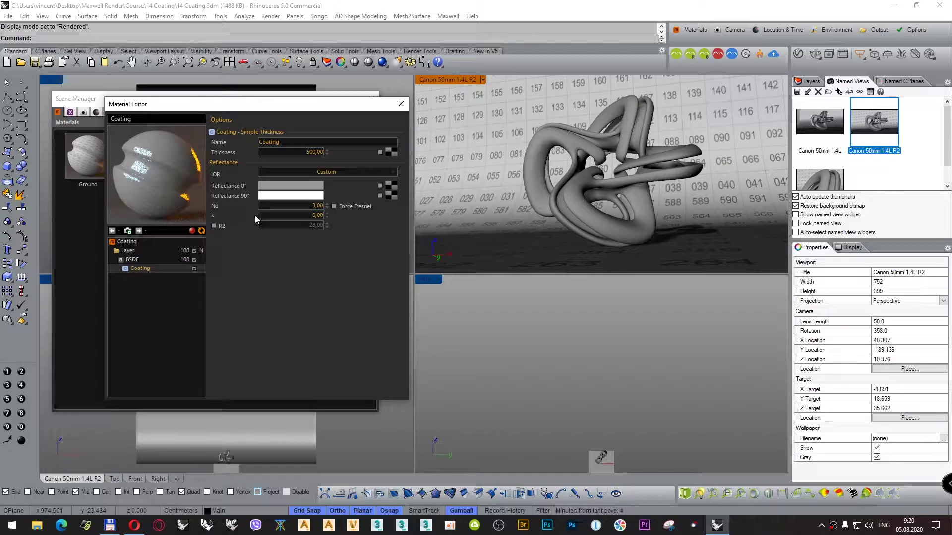
pyautogui.click(313, 205)
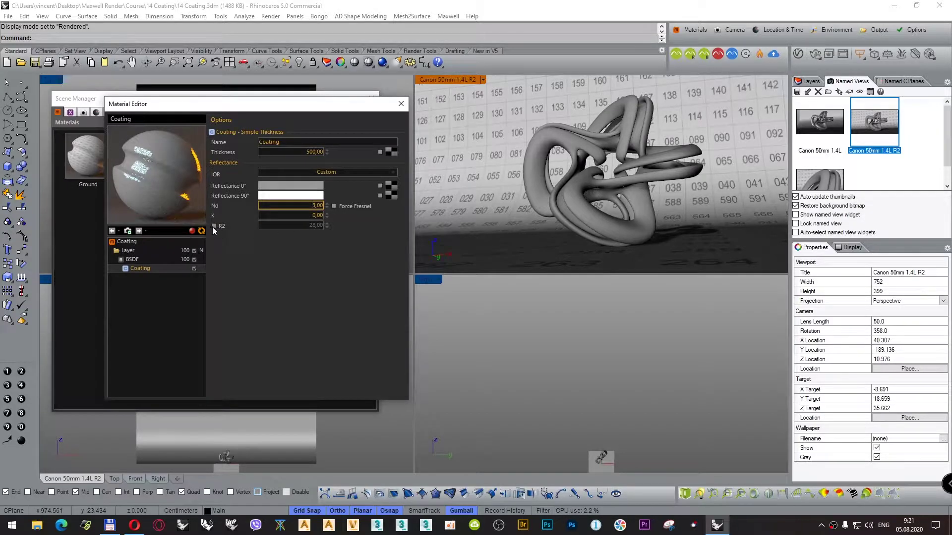
pyautogui.doubleClick(313, 203)
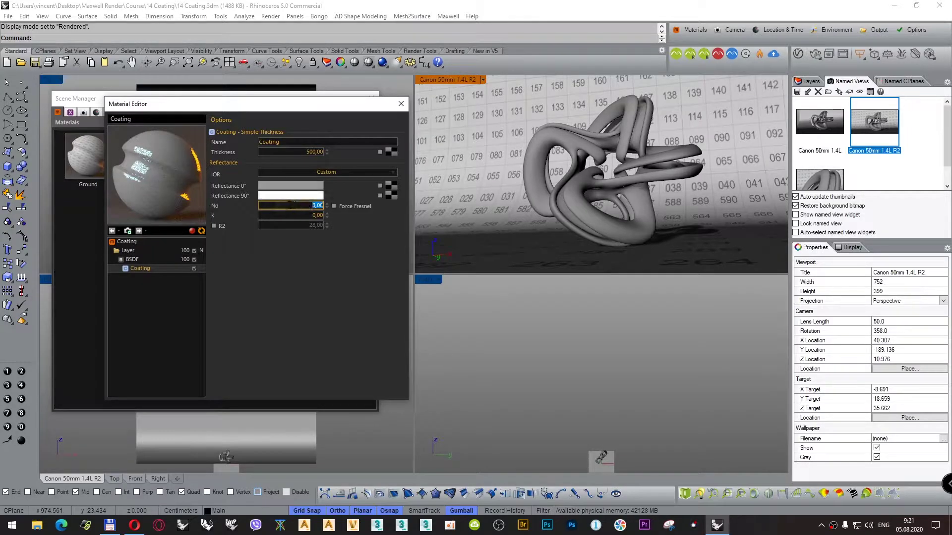
pyautogui.click(288, 205)
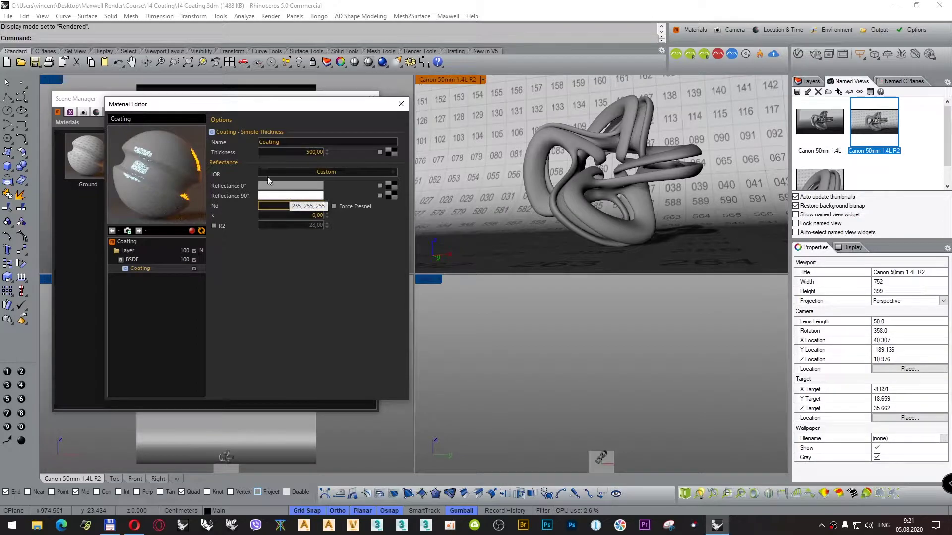
# Try coating thicknesses of 20 and 1000000 to compare their effect in the material preview
pyautogui.doubleClick(287, 149)
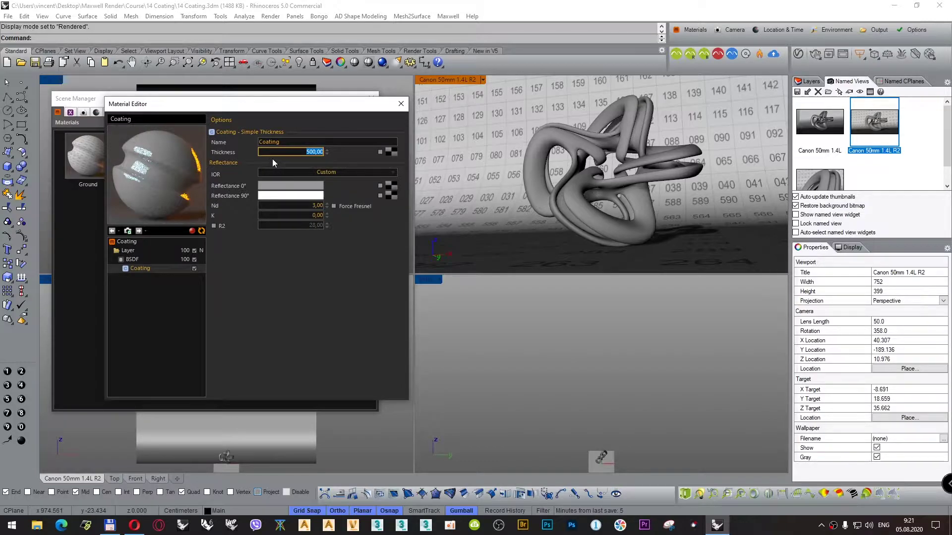
pyautogui.write('20')
pyautogui.press('Tab')
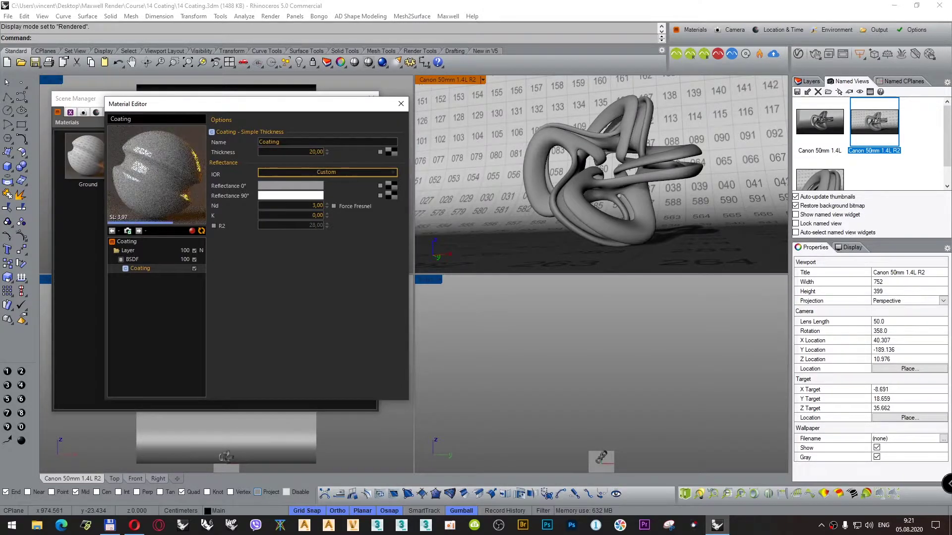
pyautogui.doubleClick(317, 151)
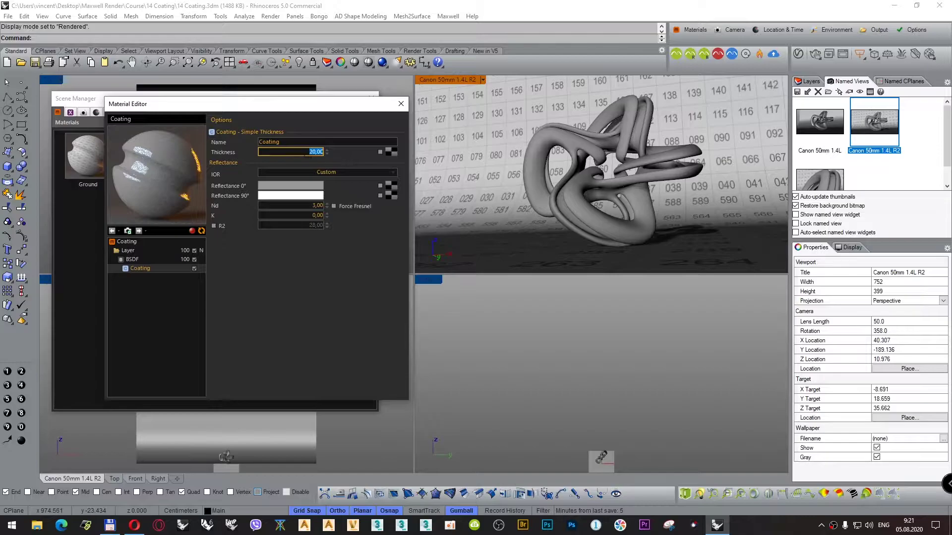
pyautogui.write('100000000')
pyautogui.press('Tab')
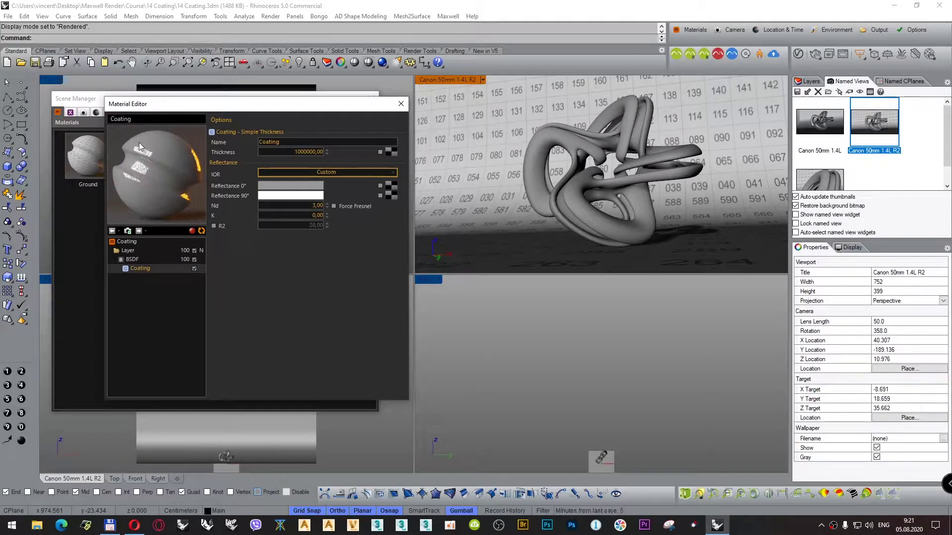
# Set the coating's thickness to 5000
pyautogui.doubleClick(296, 152)
pyautogui.write('5000')
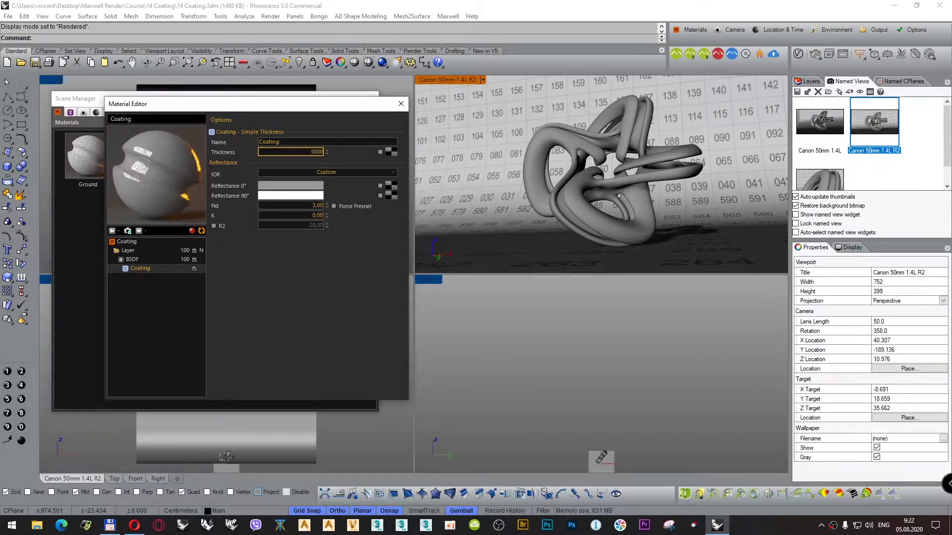
pyautogui.press('Tab')
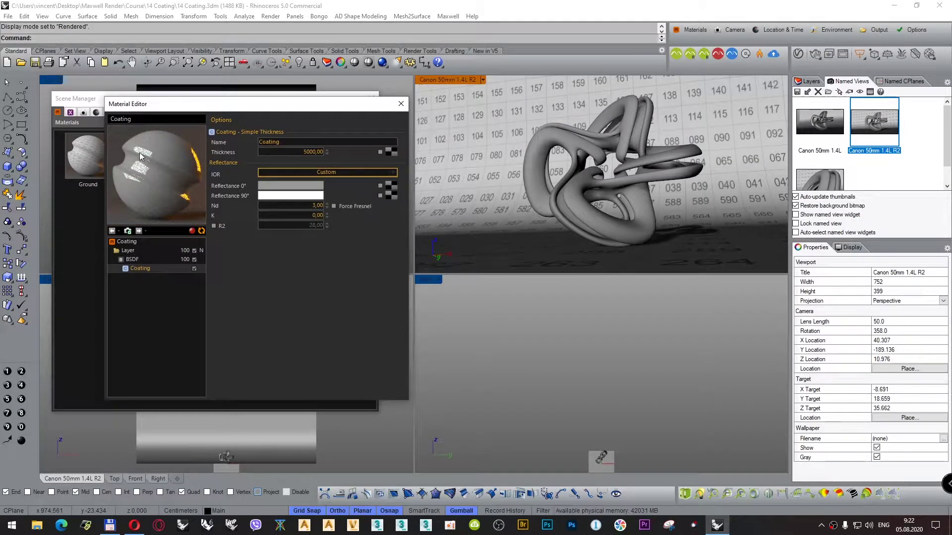
# Close the material's settings, assign the Coating material to the abstract mesh object, and clear the selection
pyautogui.click(549, 135)
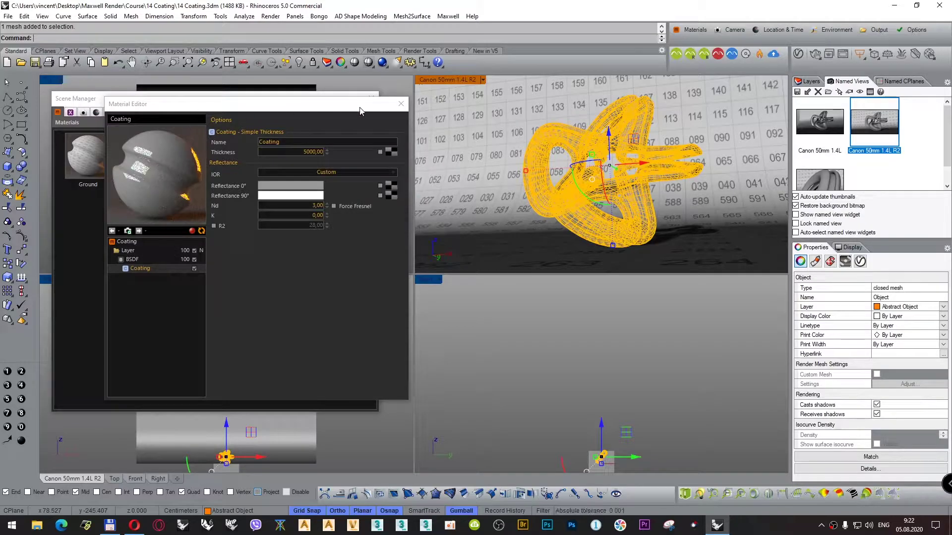
pyautogui.click(404, 108)
pyautogui.rightClick(155, 162)
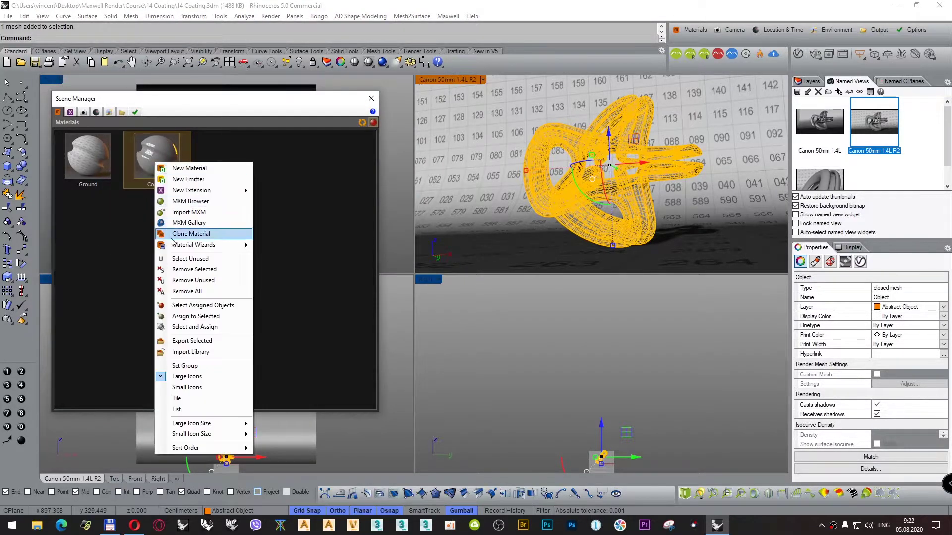
pyautogui.click(196, 316)
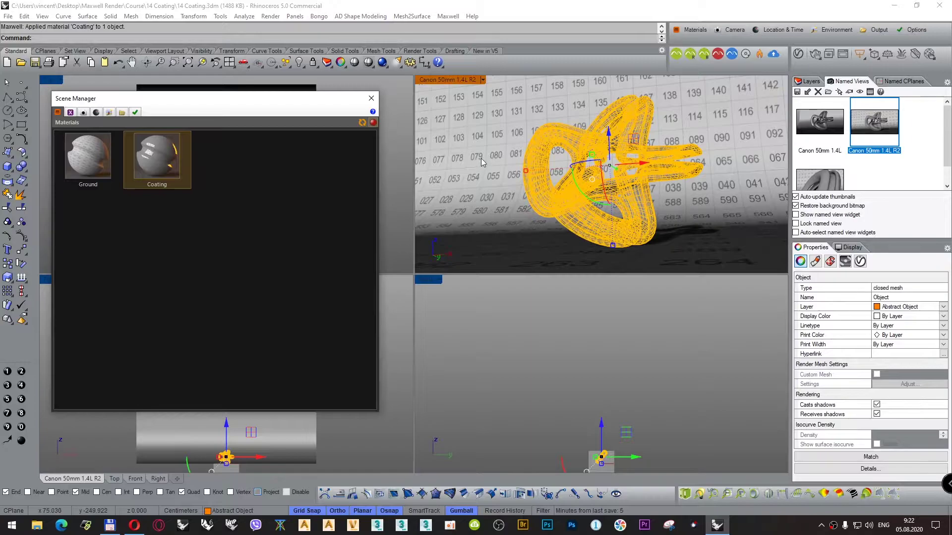
pyautogui.click(611, 178)
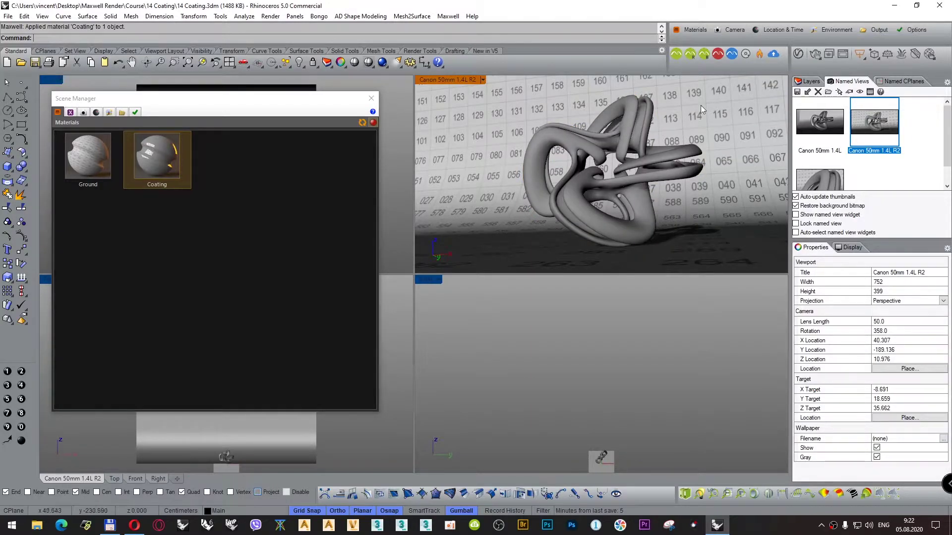
# Start a Maxwell Fire interactive render of the Canon 50mm 1.4L R2 view
pyautogui.click(763, 54)
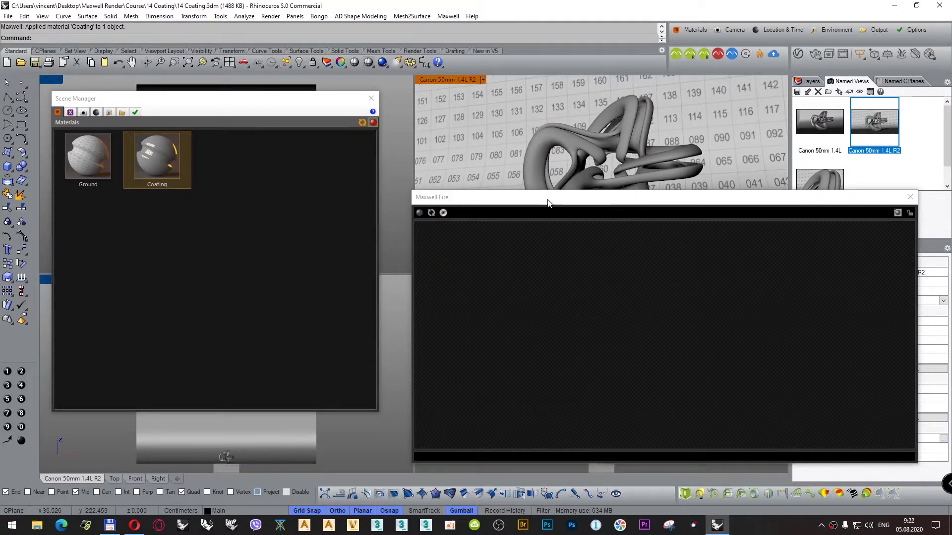
pyautogui.moveTo(548, 204); pyautogui.dragTo(539, 119)
pyautogui.click(412, 128)
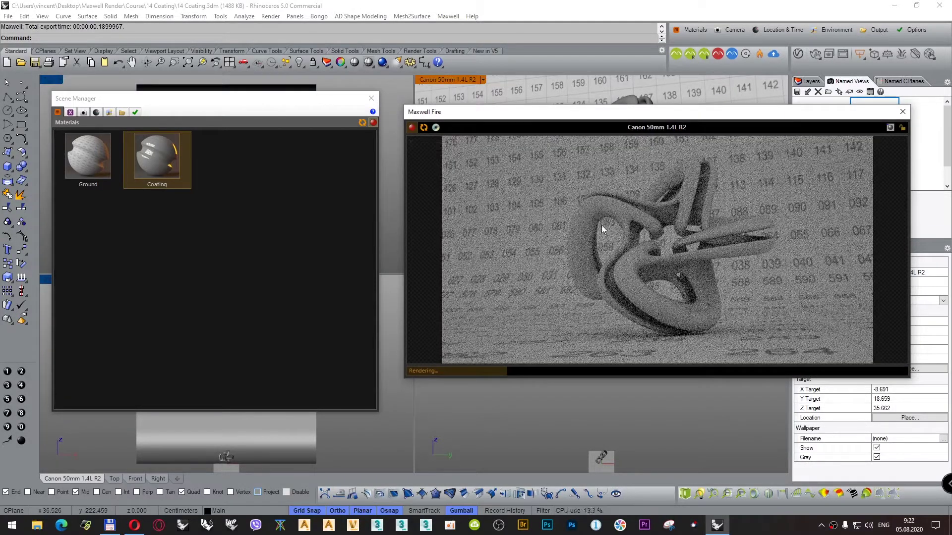
# Select the abstract mesh object and assign the Coating material to it
pyautogui.click(634, 98)
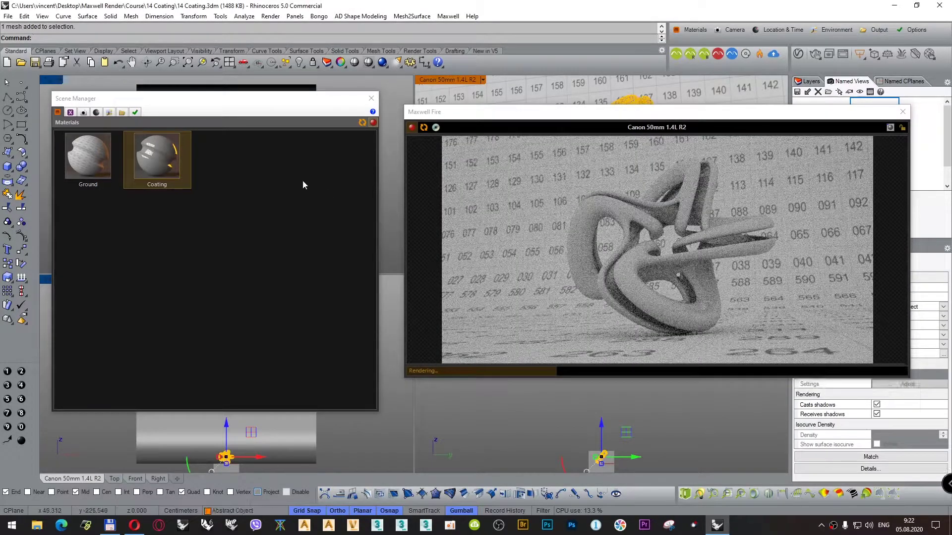
pyautogui.rightClick(155, 147)
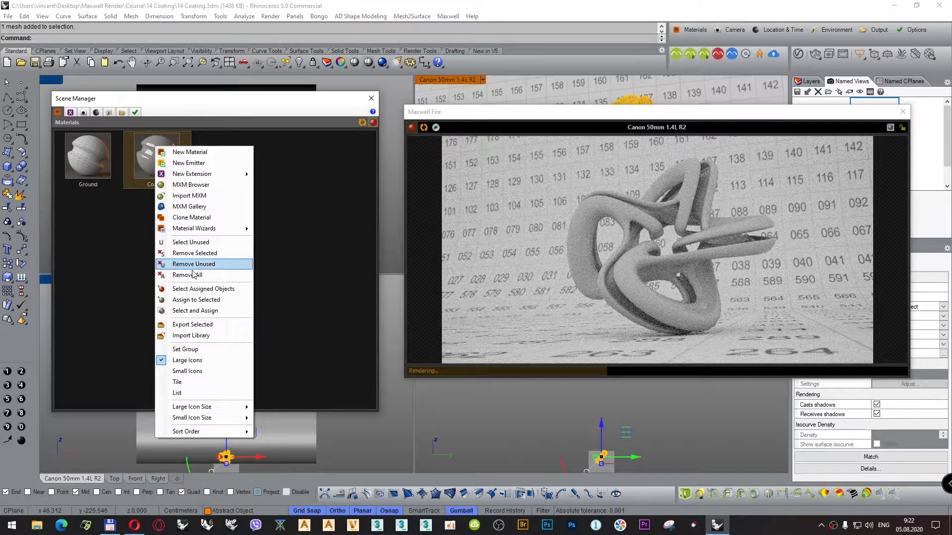
pyautogui.click(197, 299)
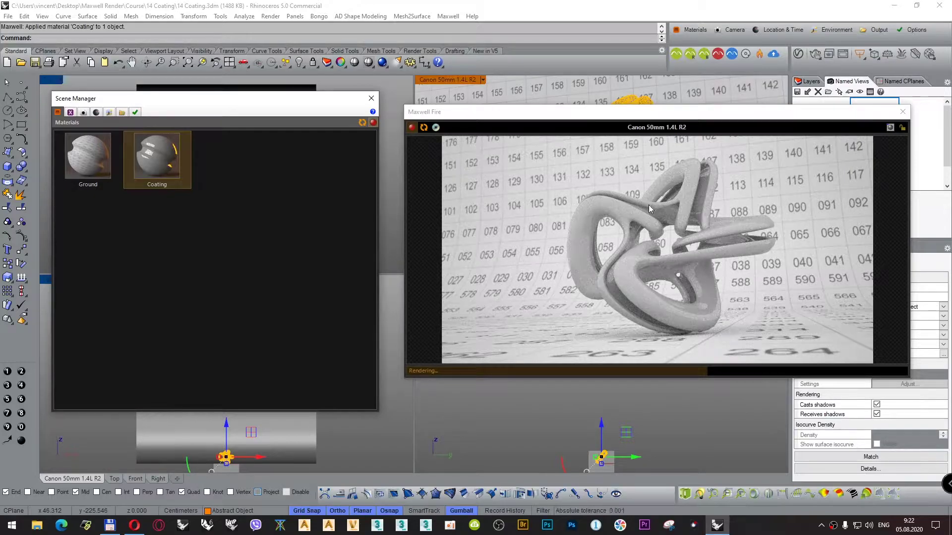
# Examine the render from the close-up Canon 50mm 1.4L R3 view and return to the Canon 50mm 1.4L R2 view
pyautogui.moveTo(659, 117); pyautogui.dragTo(649, 216)
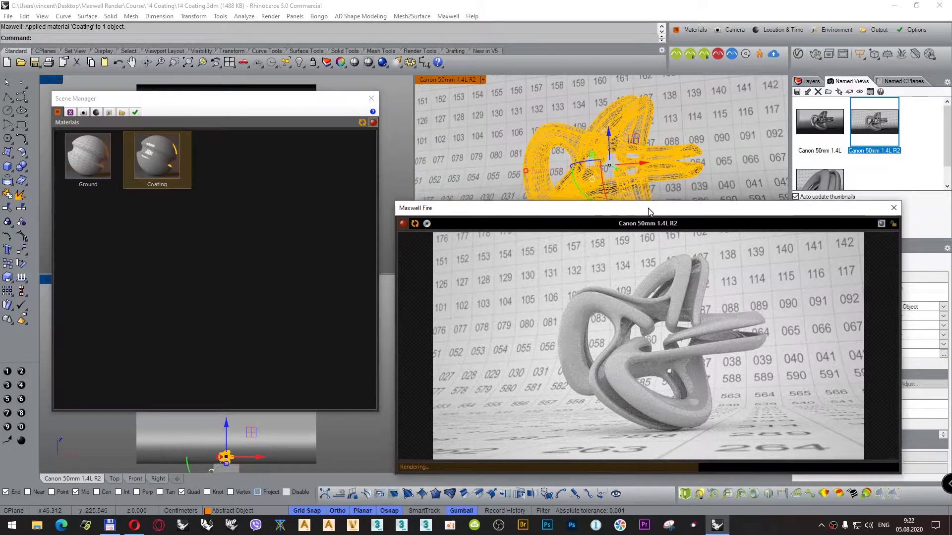
pyautogui.doubleClick(810, 178)
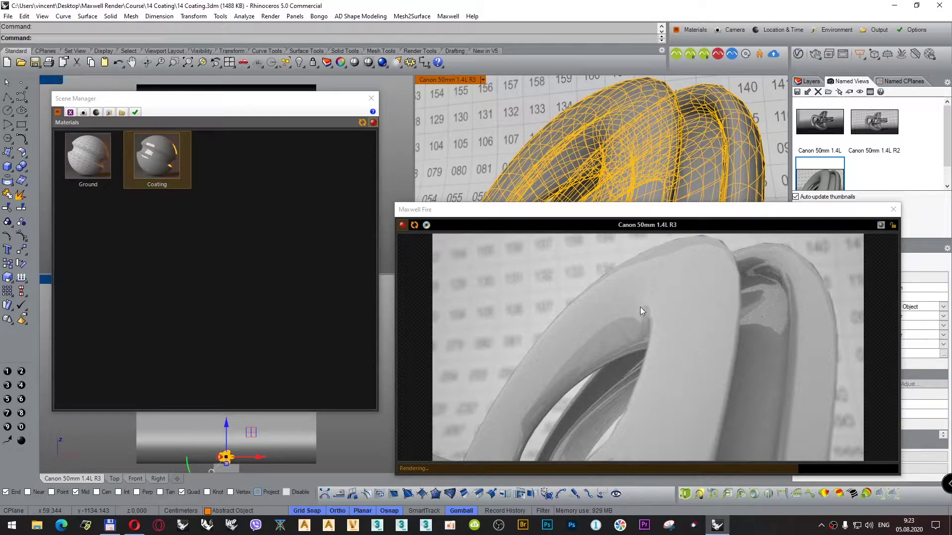
pyautogui.doubleClick(870, 129)
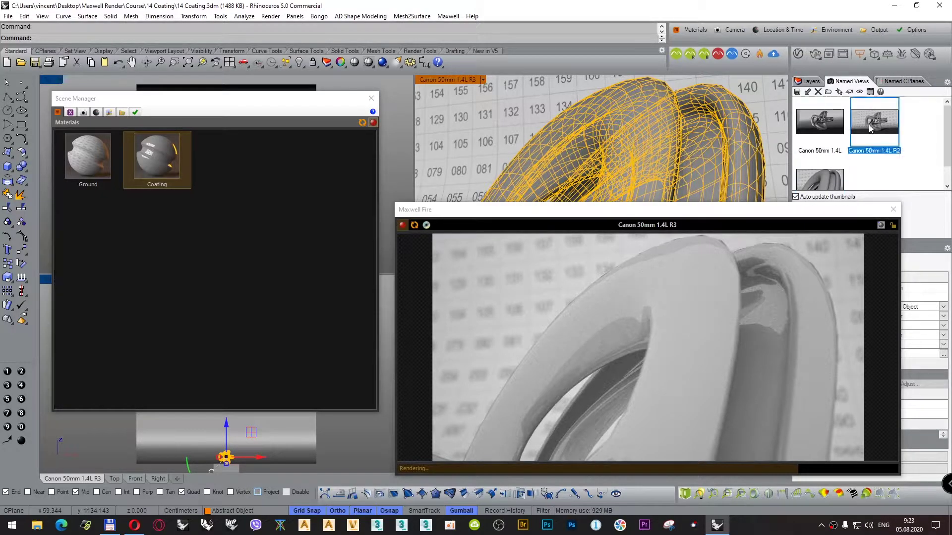
# Open the Coating material for editing and try coating thicknesses of 1000000 and 2500 in the live render
pyautogui.doubleClick(167, 156)
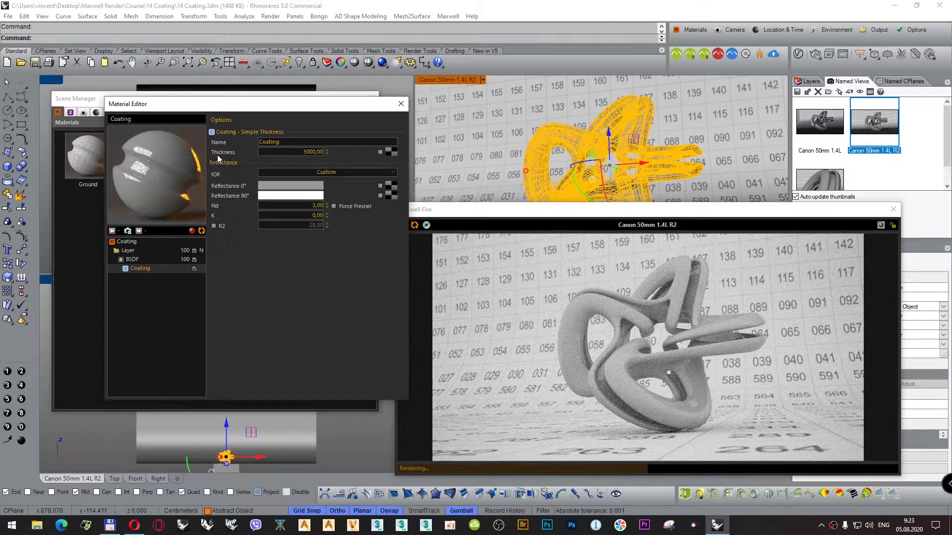
pyautogui.moveTo(303, 152); pyautogui.dragTo(325, 152)
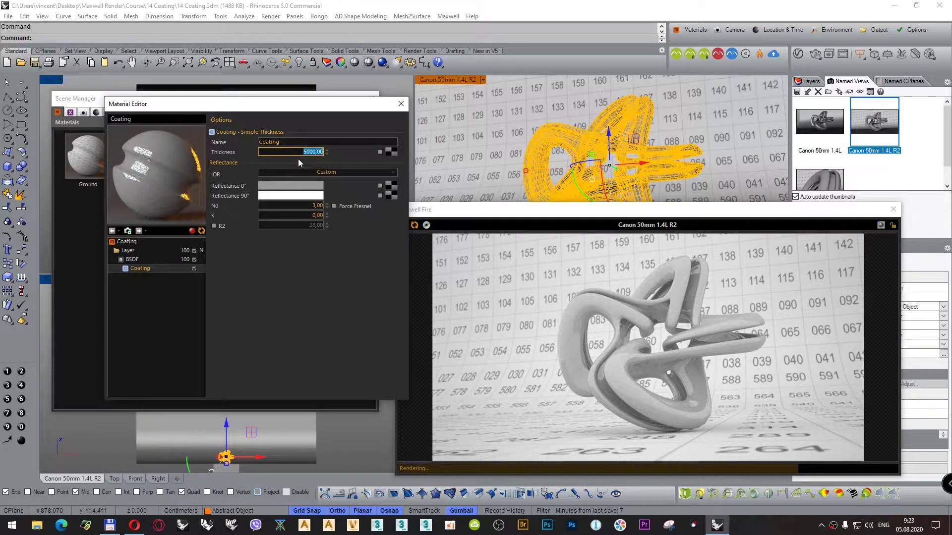
pyautogui.write('10000')
pyautogui.press('Tab')
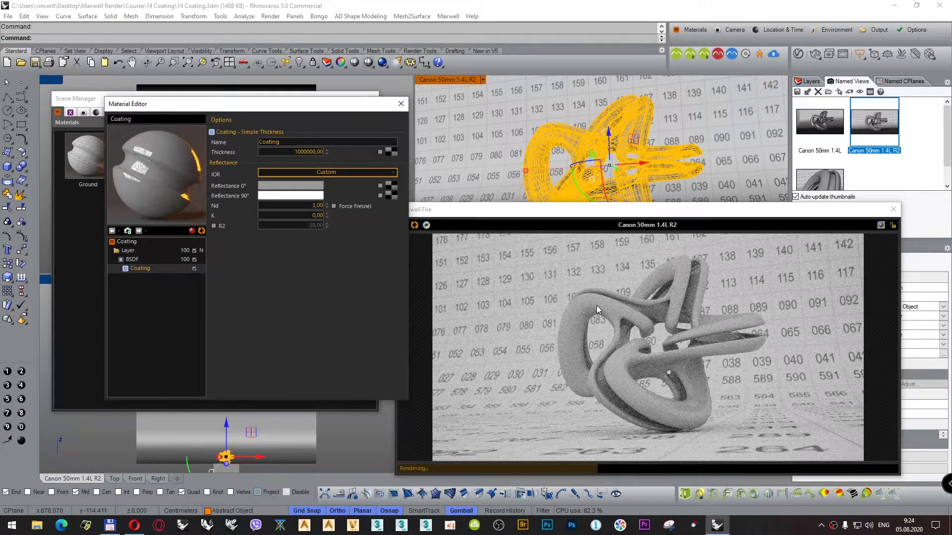
pyautogui.hotkey('shift', 'Tab')
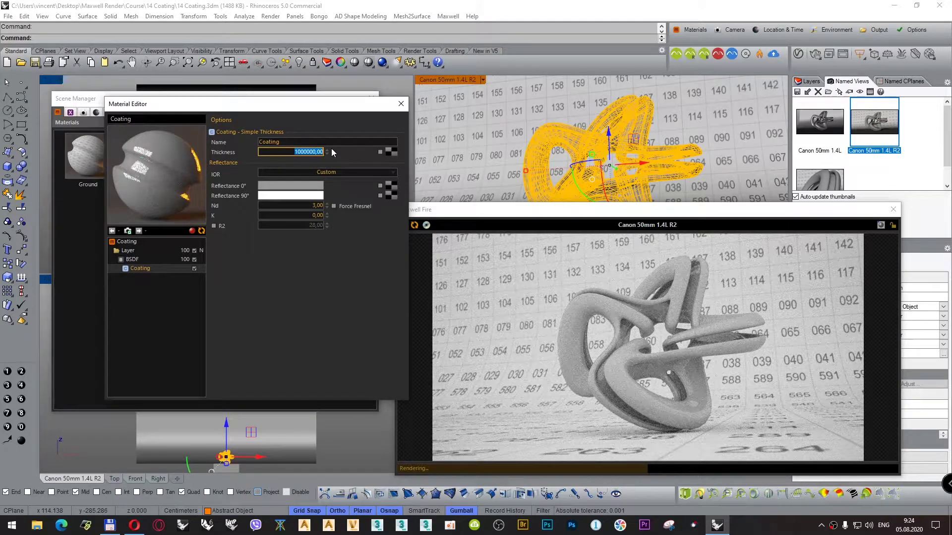
pyautogui.write('2500')
pyautogui.press('Tab')
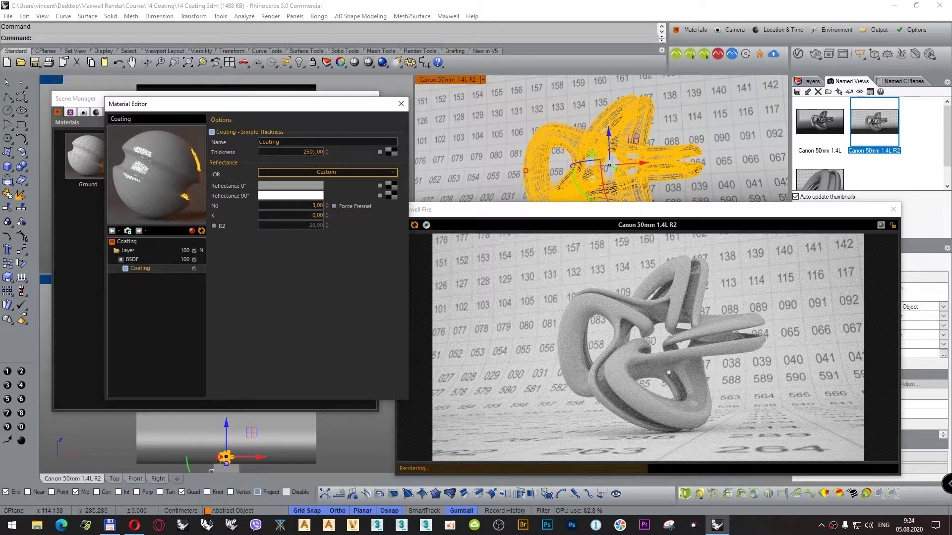
# Load the Dirt175 image as the coating's thickness map and switch the map off and on to compare the effect
pyautogui.click(391, 152)
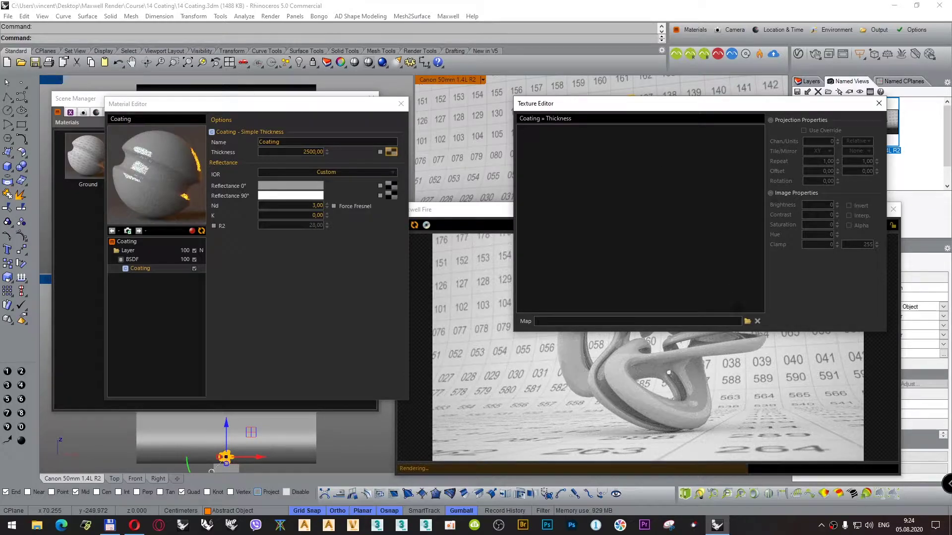
pyautogui.click(747, 321)
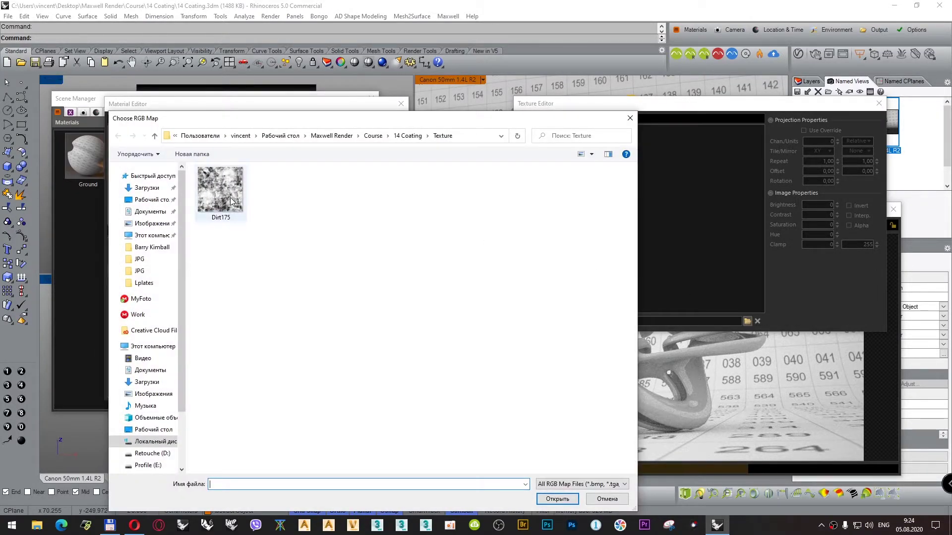
pyautogui.doubleClick(228, 197)
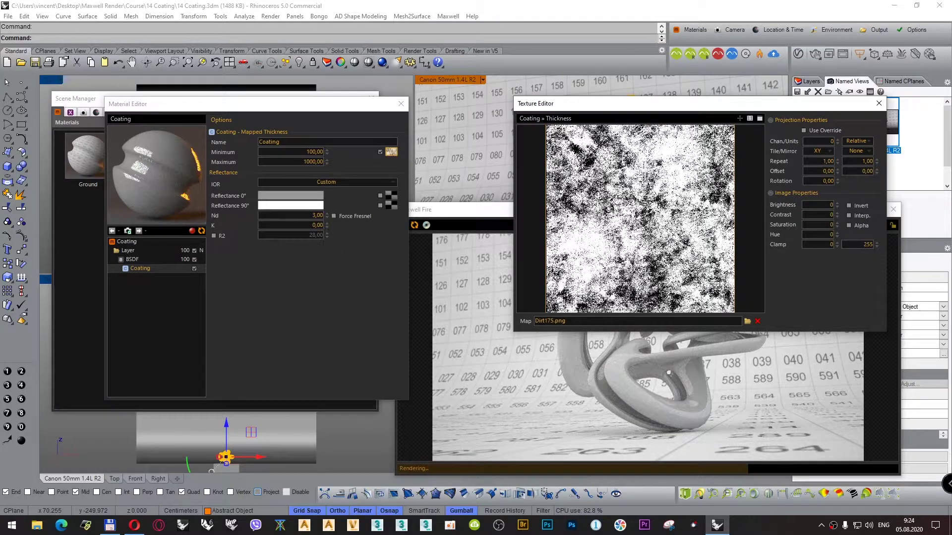
pyautogui.click(380, 153)
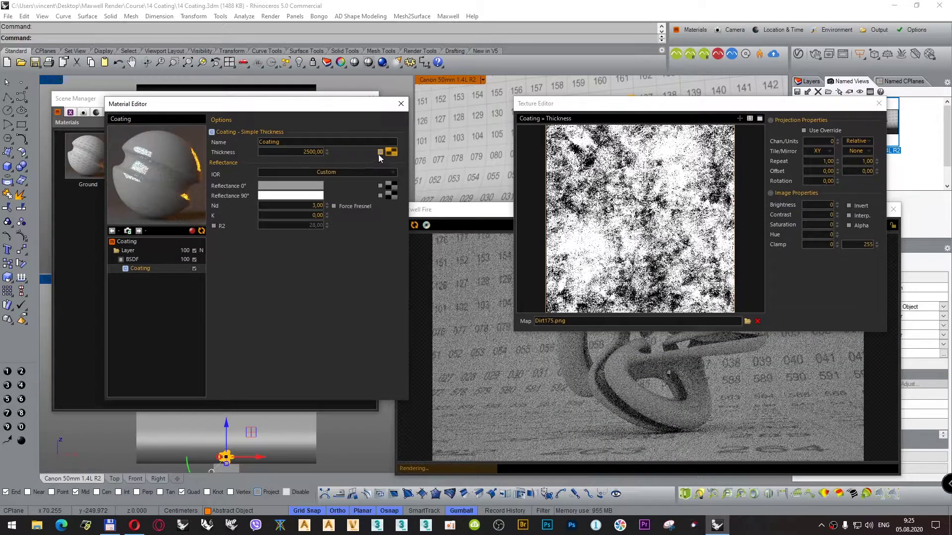
pyautogui.click(380, 152)
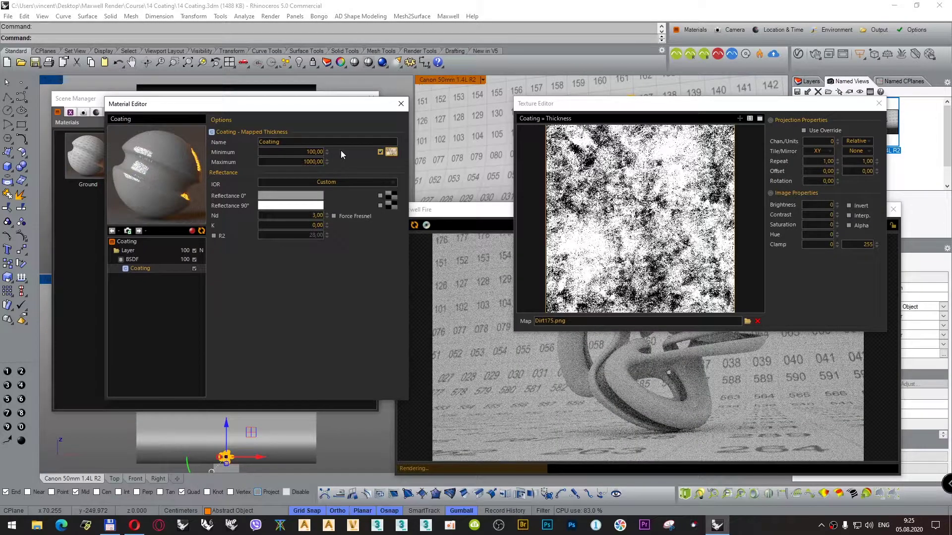
# Set the mapped coating thickness to a minimum of 20 and a maximum of 1000000
pyautogui.doubleClick(318, 152)
pyautogui.write('20')
pyautogui.press('Tab')
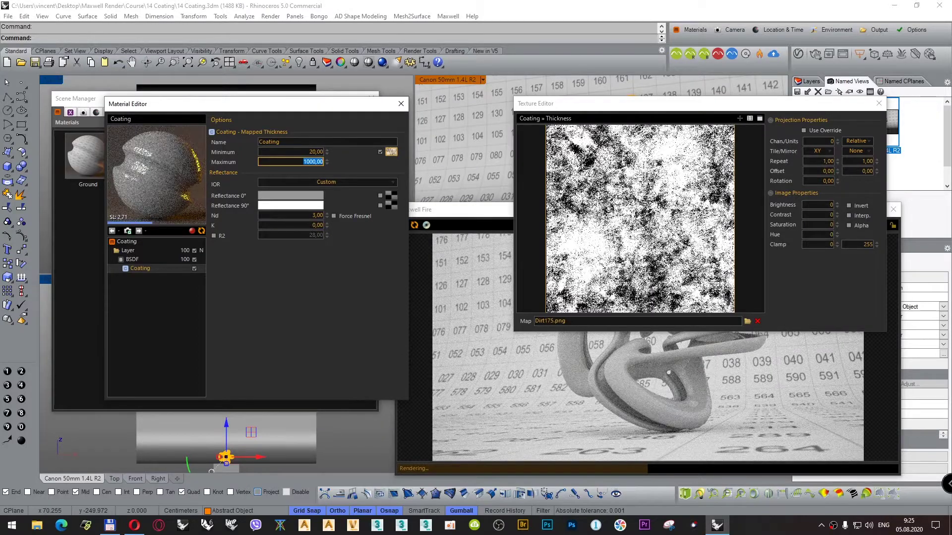
pyautogui.write('10000')
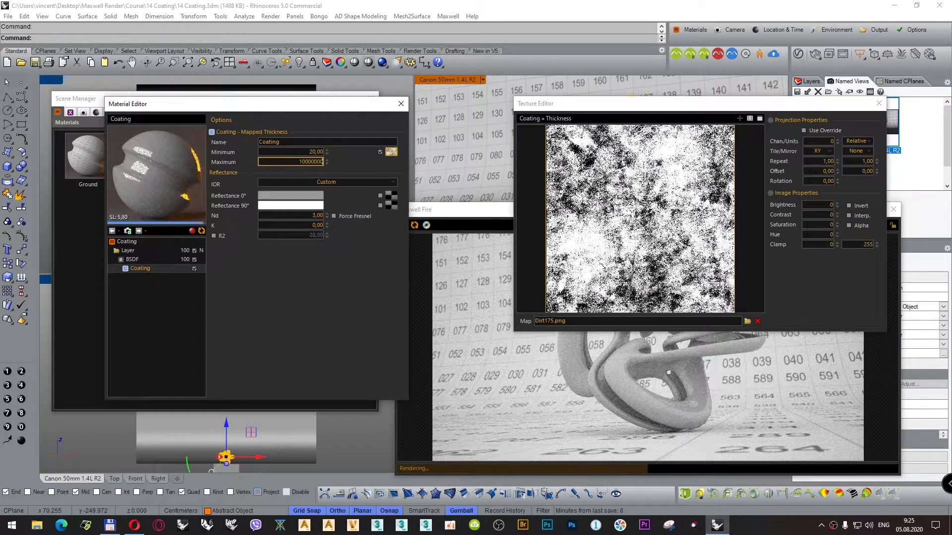
pyautogui.write('00')
pyautogui.press('Tab')
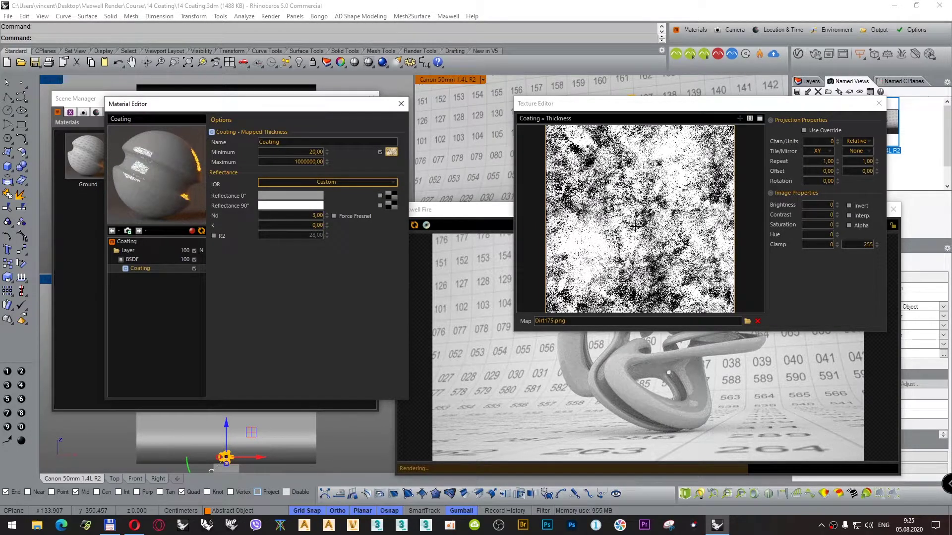
# View the Dirt175.png thickness map at full size in the image viewer, and close the texture settings
pyautogui.click(759, 119)
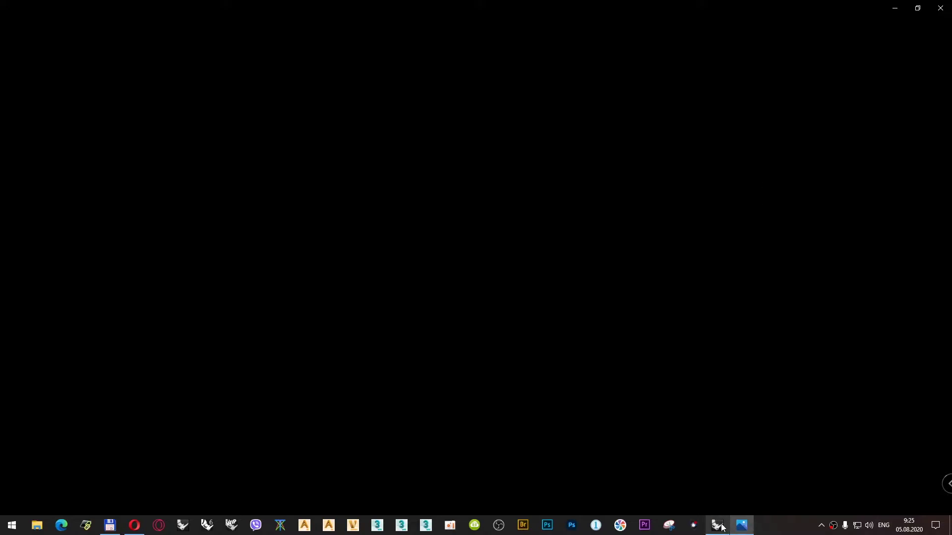
pyautogui.click(941, 11)
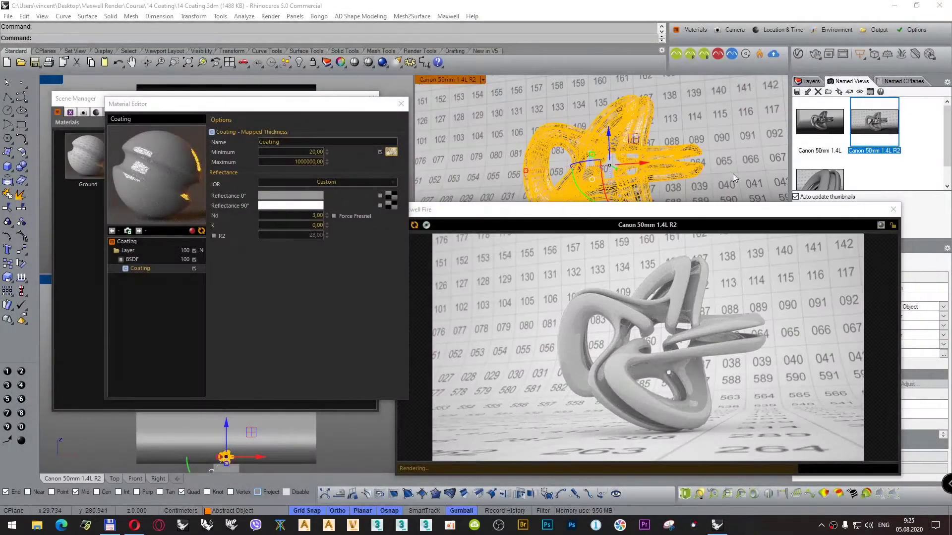
pyautogui.click(391, 152)
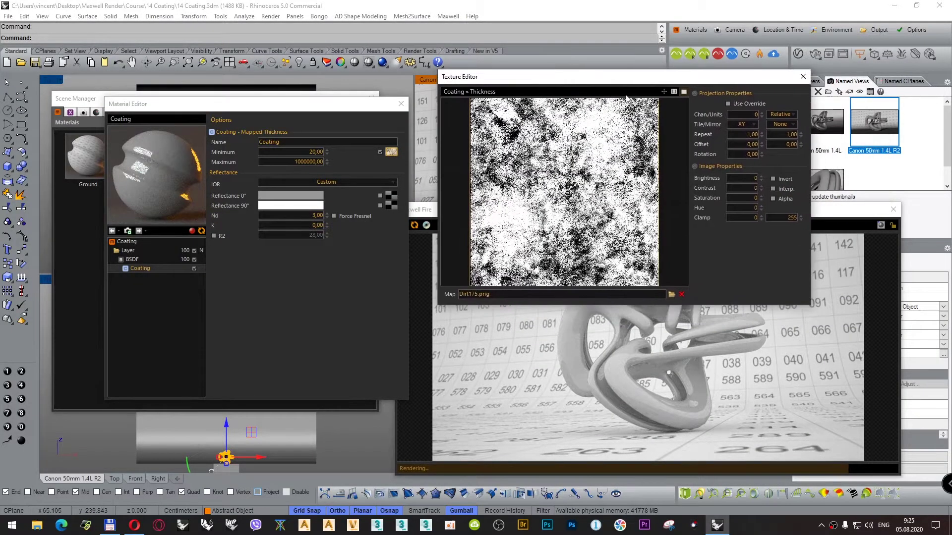
pyautogui.click(685, 93)
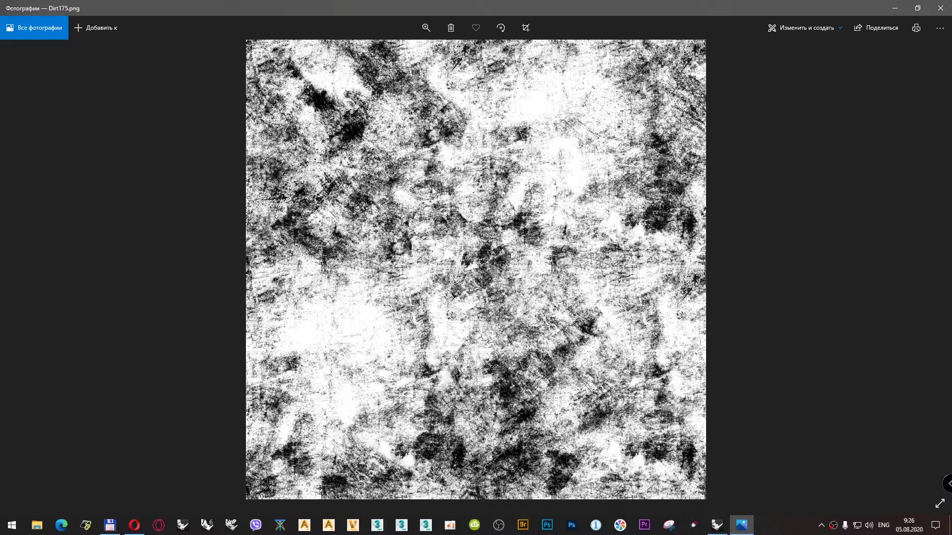
pyautogui.click(939, 8)
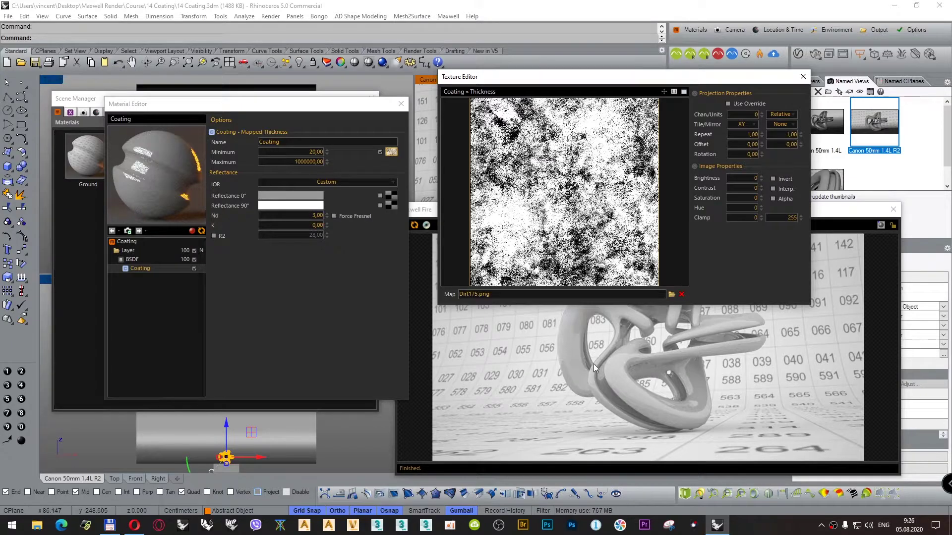
pyautogui.click(801, 78)
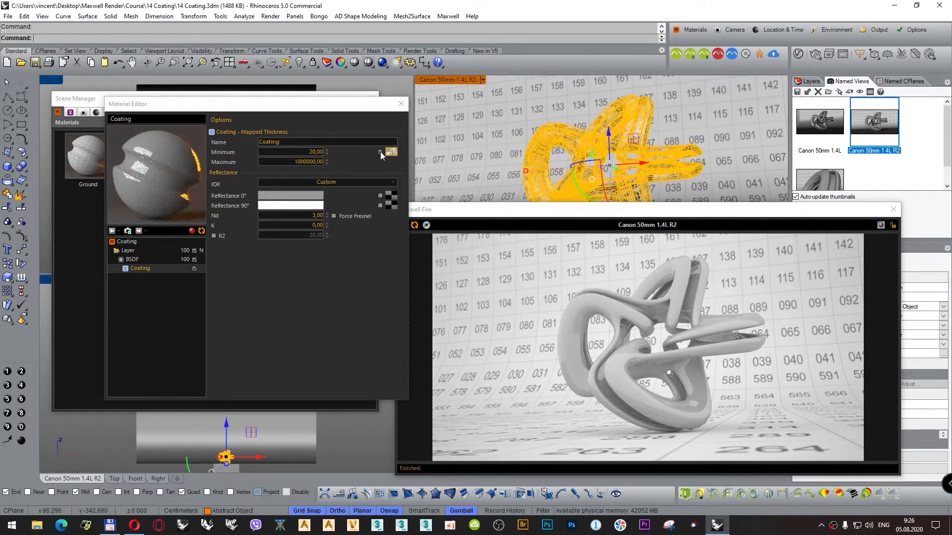
pyautogui.click(379, 152)
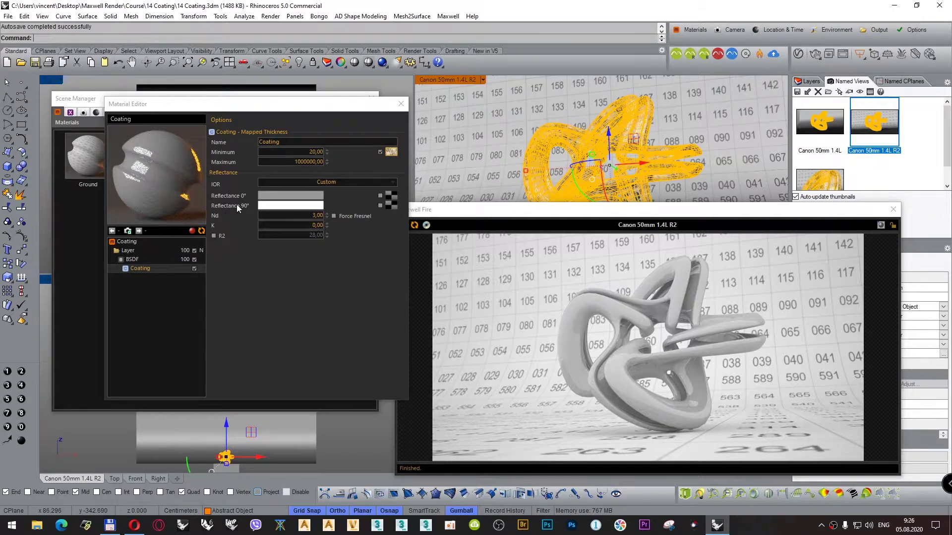
# Set the coating's Reflectance 0° colour to black (000000)
pyautogui.click(272, 199)
pyautogui.moveTo(405, 216); pyautogui.dragTo(349, 329)
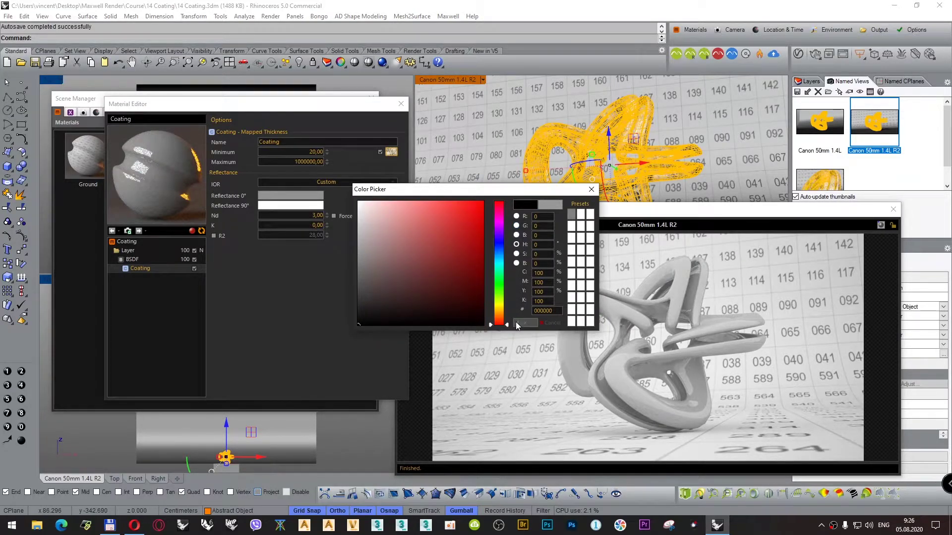
pyautogui.click(536, 263)
pyautogui.click(521, 323)
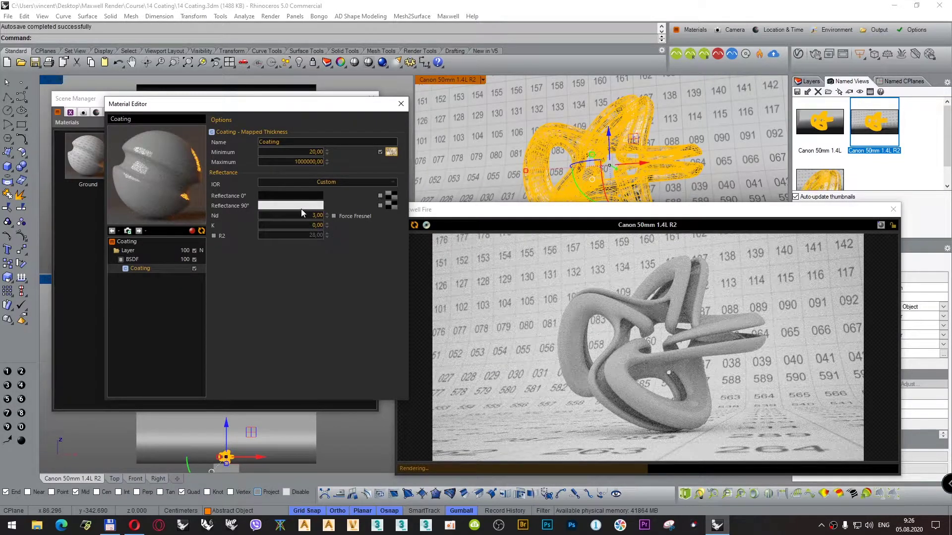
# Darken the coating's Reflectance 90° colour to dark grey 3A3A3A (RGB 58, 58, 58)
pyautogui.click(300, 208)
pyautogui.click(360, 218)
pyautogui.moveTo(359, 221)
pyautogui.mouseDown()
pyautogui.moveTo(427, 246)
pyautogui.moveTo(396, 273)
pyautogui.moveTo(350, 247)
pyautogui.mouseUp()
pyautogui.click(520, 325)
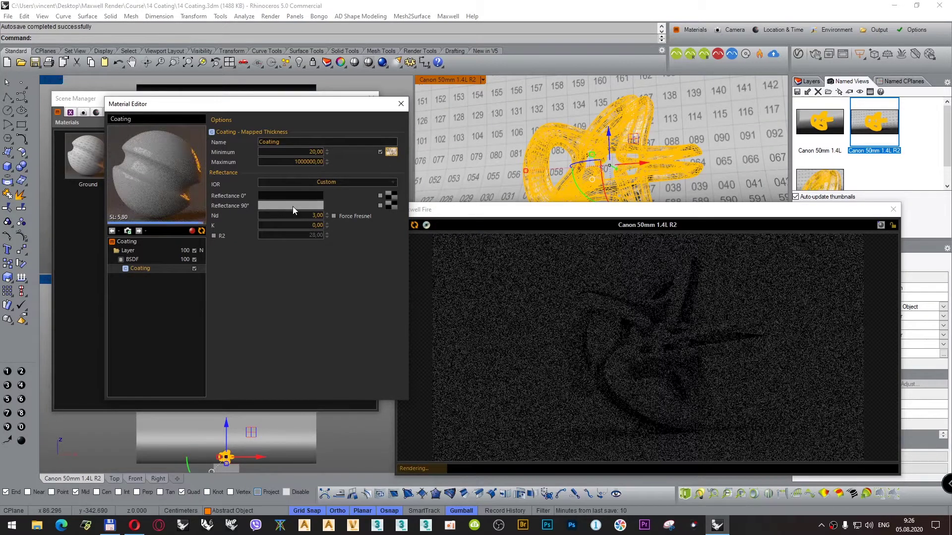
pyautogui.click(292, 206)
pyautogui.click(372, 289)
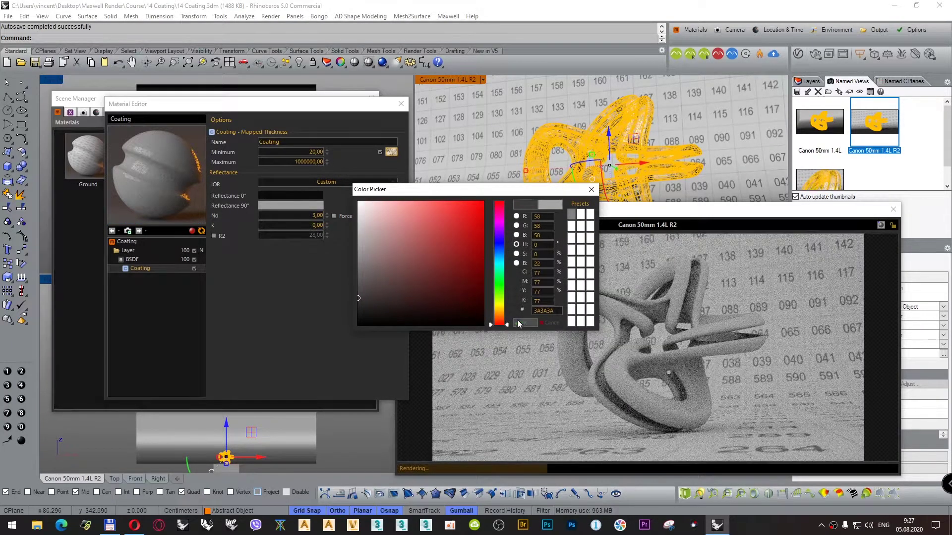
pyautogui.click(521, 324)
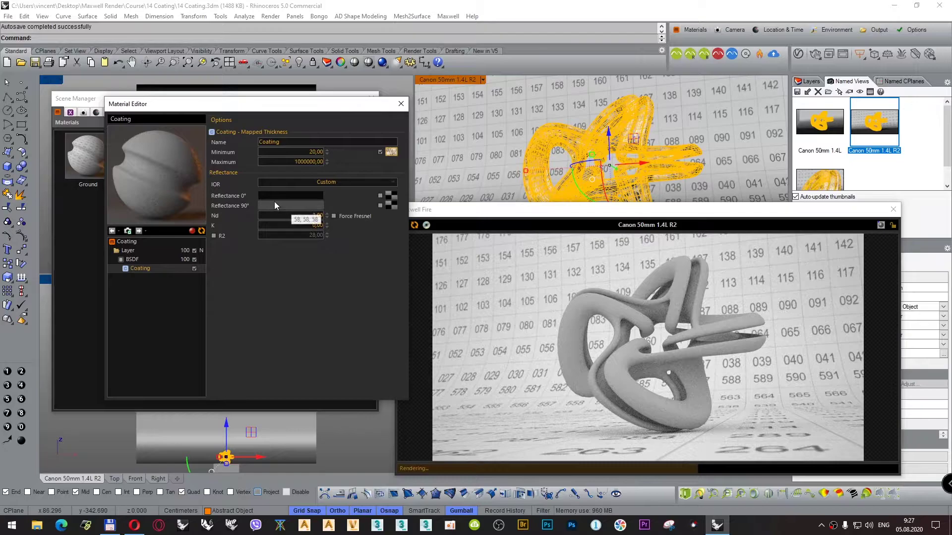
# Set the coating's Nd value to 1.5
pyautogui.doubleClick(301, 217)
pyautogui.write('1')
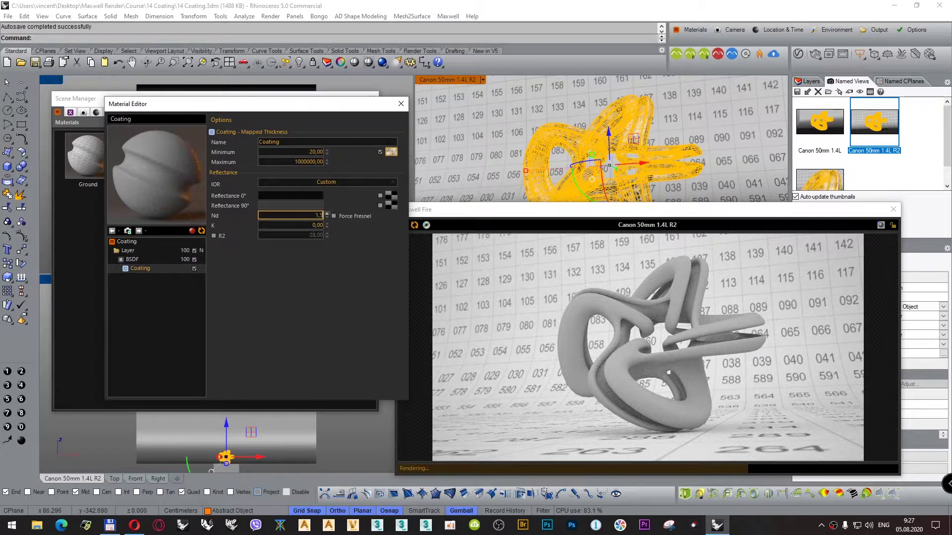
pyautogui.write(',5')
pyautogui.press('Return')
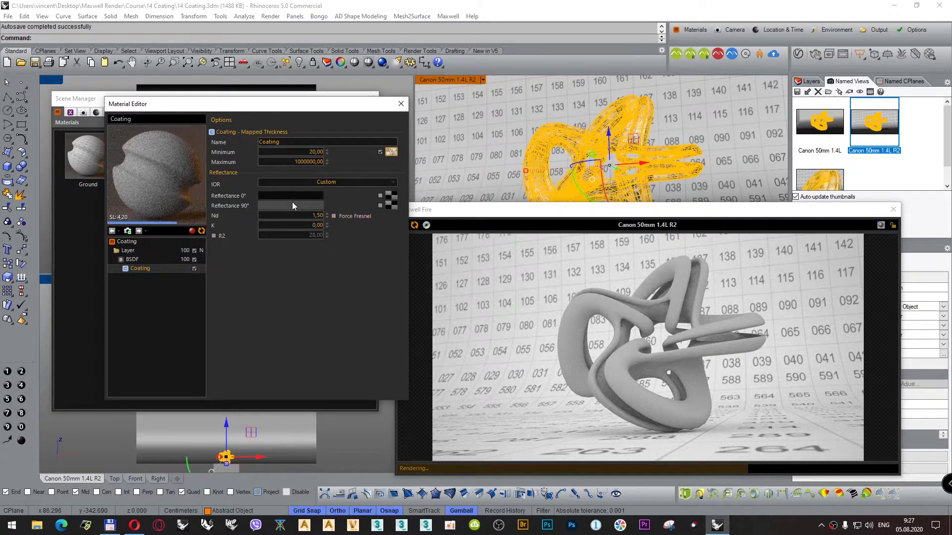
# Set the coating's Reflectance 90° colour to white (FFFFFF) and enable Force Fresnel for the coating
pyautogui.click(292, 204)
pyautogui.click(358, 202)
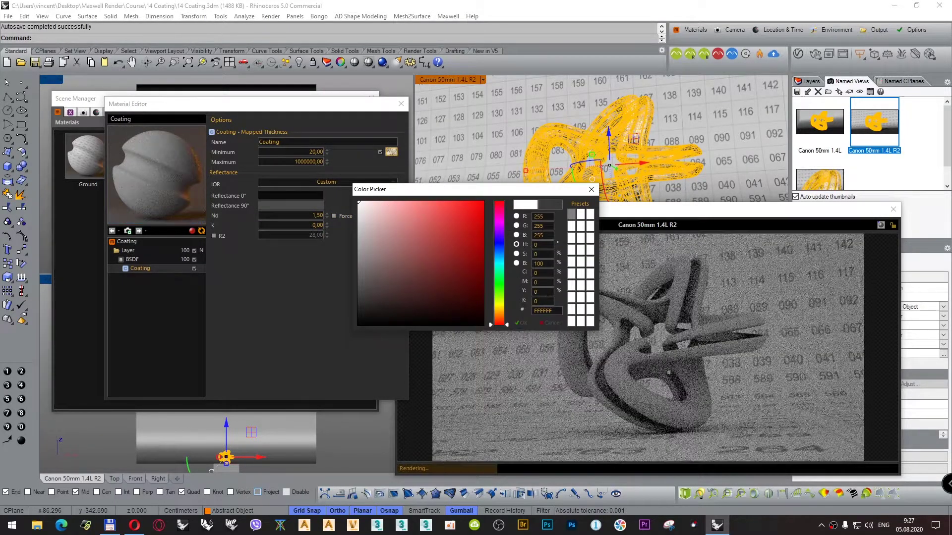
pyautogui.click(521, 326)
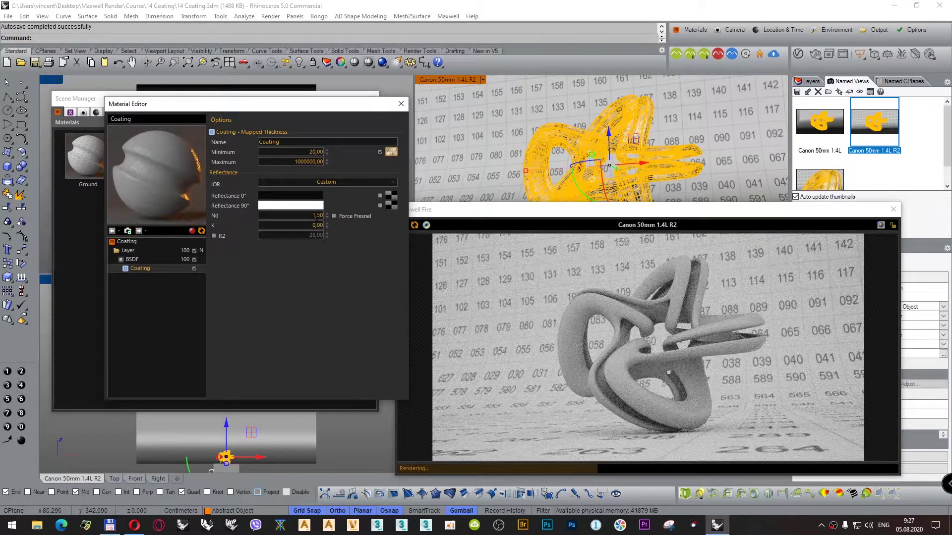
pyautogui.click(334, 215)
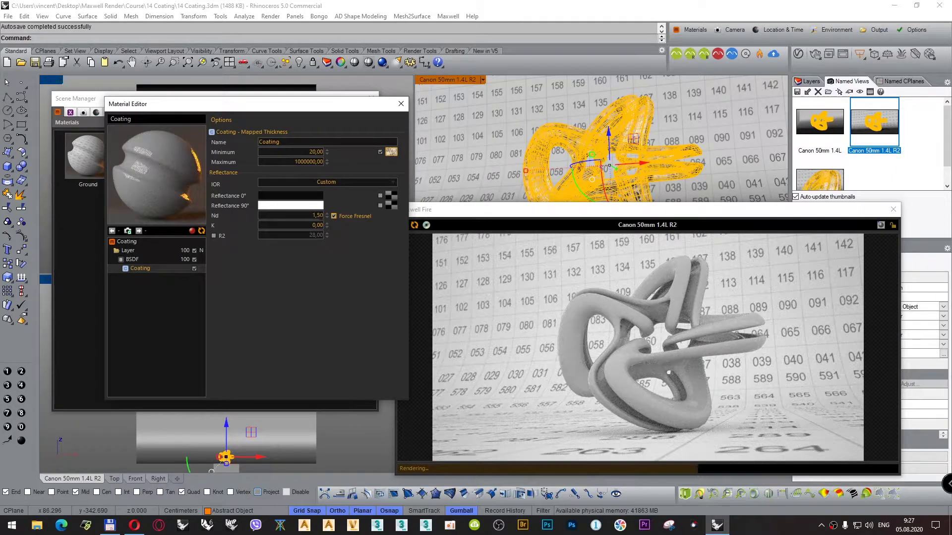
# Try a near-black Reflectance 90° colour (181818) on the coating, and restore it to white (FFFFFF)
pyautogui.doubleClick(314, 215)
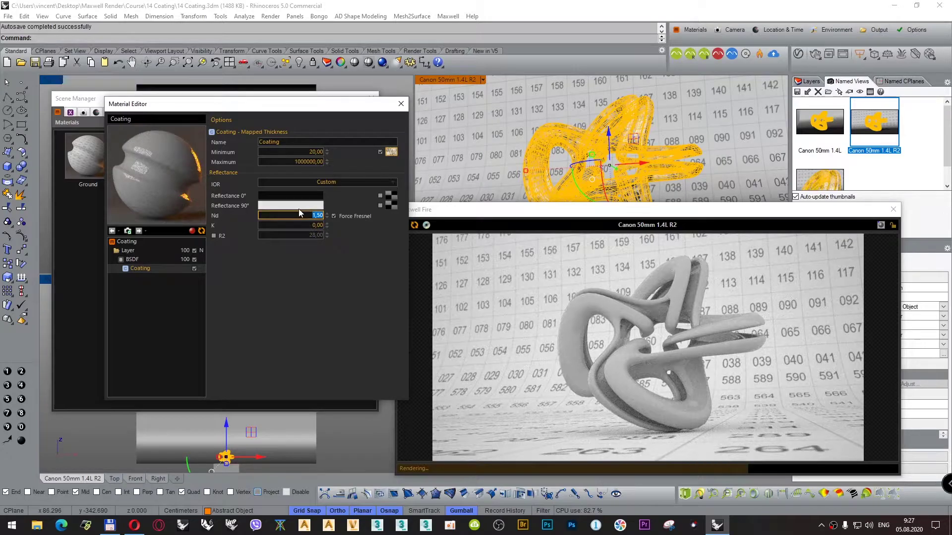
pyautogui.moveTo(437, 285)
pyautogui.mouseDown()
pyautogui.moveTo(350, 304)
pyautogui.moveTo(361, 310)
pyautogui.mouseUp()
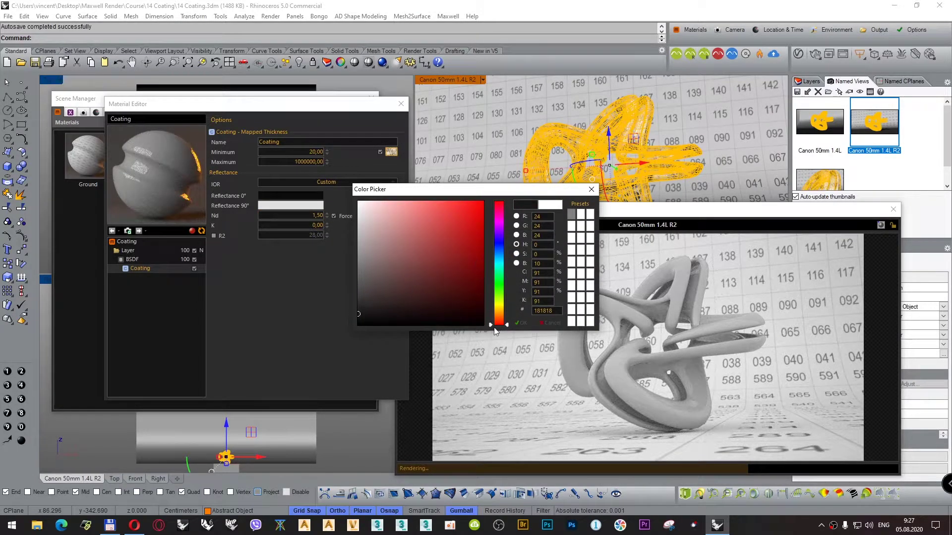
pyautogui.click(520, 321)
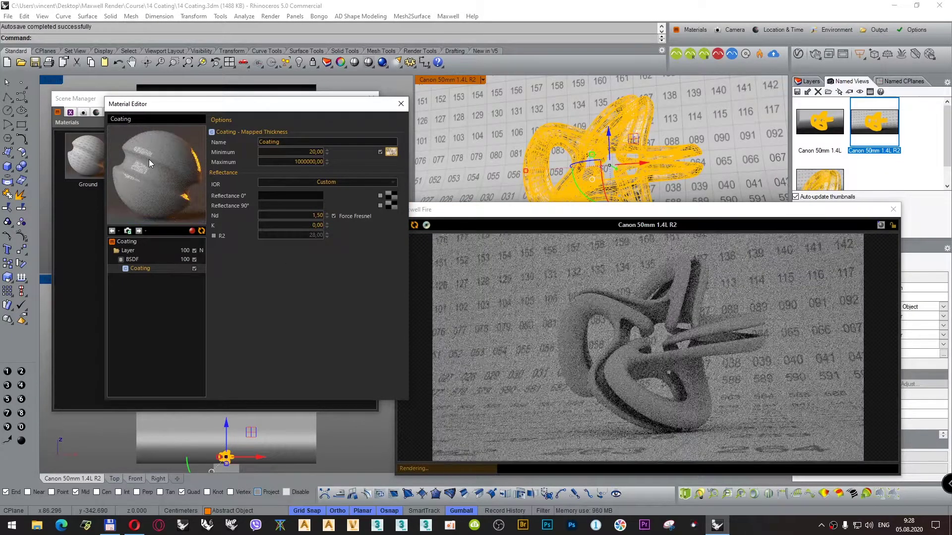
pyautogui.click(299, 204)
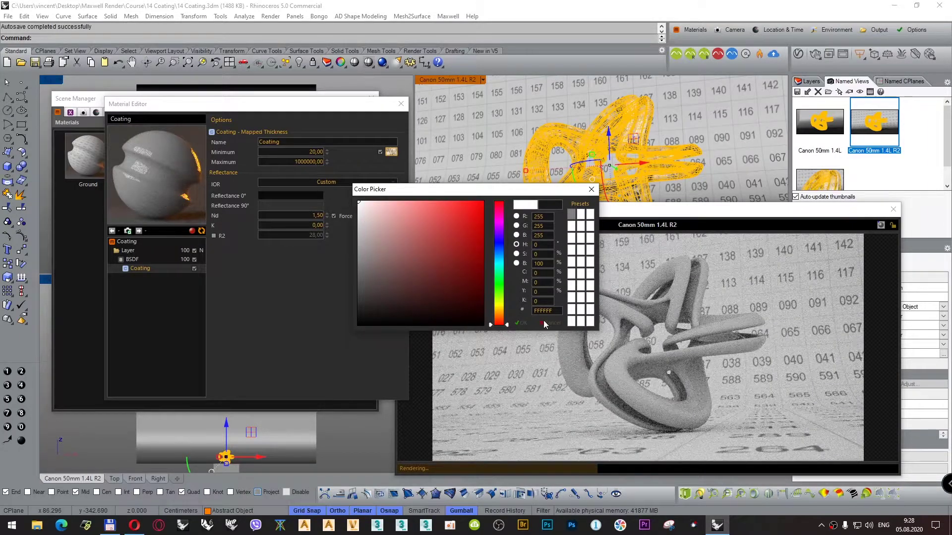
pyautogui.click(515, 325)
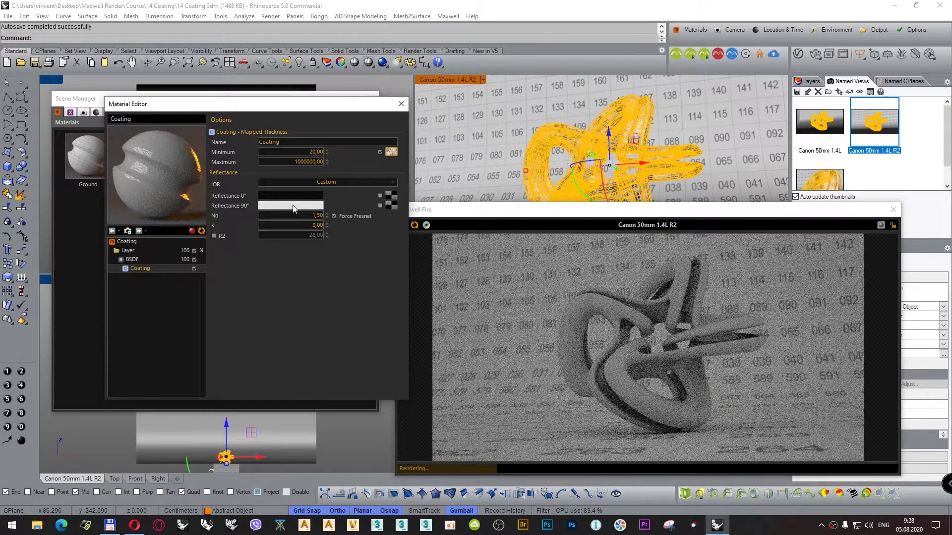
# Set the coating's Reflectance 90° colour to pure red (FF0000) and inspect it in the Canon 50mm 1.4L R3 view
pyautogui.click(293, 207)
pyautogui.click(482, 202)
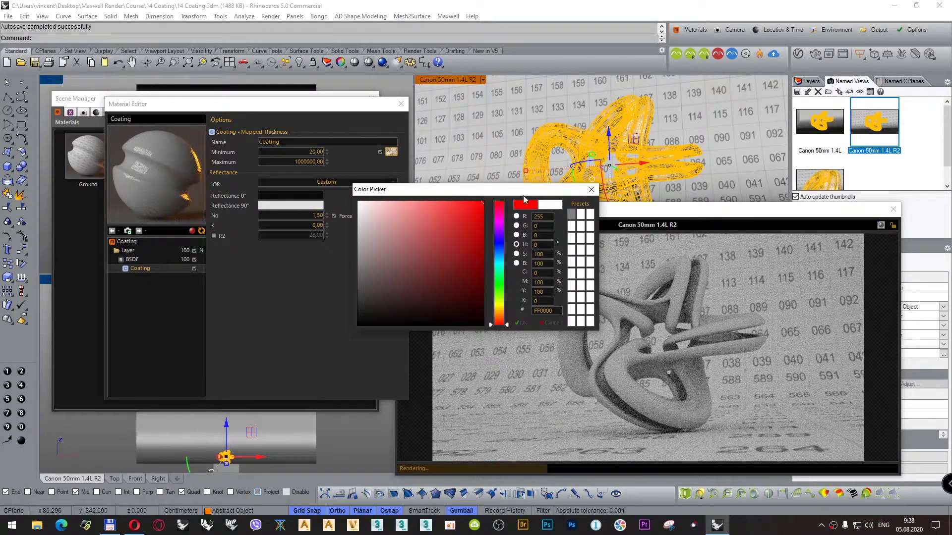
pyautogui.click(522, 323)
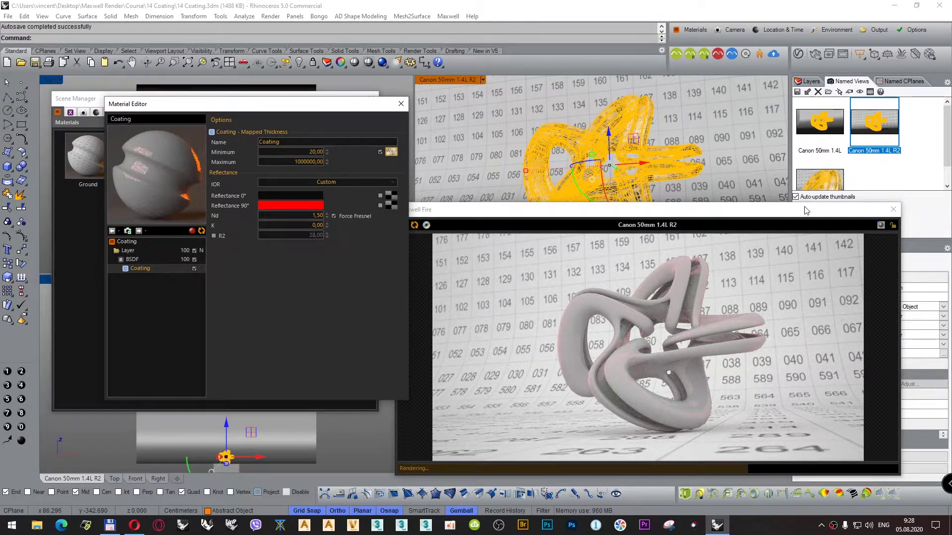
pyautogui.doubleClick(816, 184)
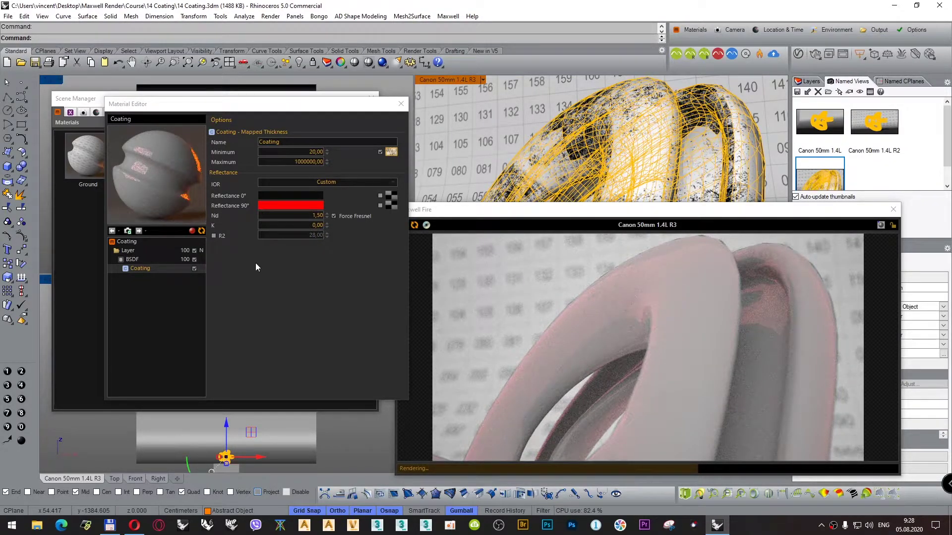
# Return the coating's Reflectance 90° colour to white and set its Nd value to 3
pyautogui.click(277, 206)
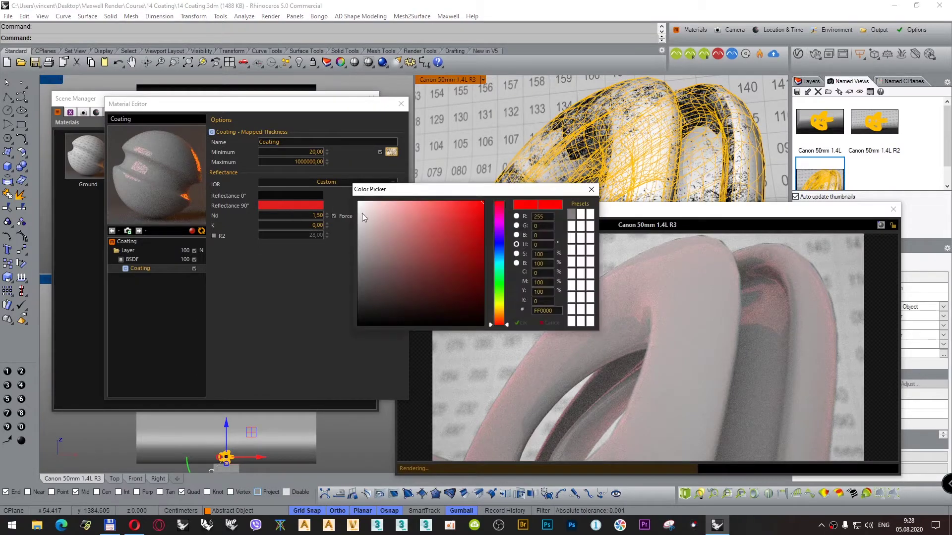
pyautogui.click(520, 321)
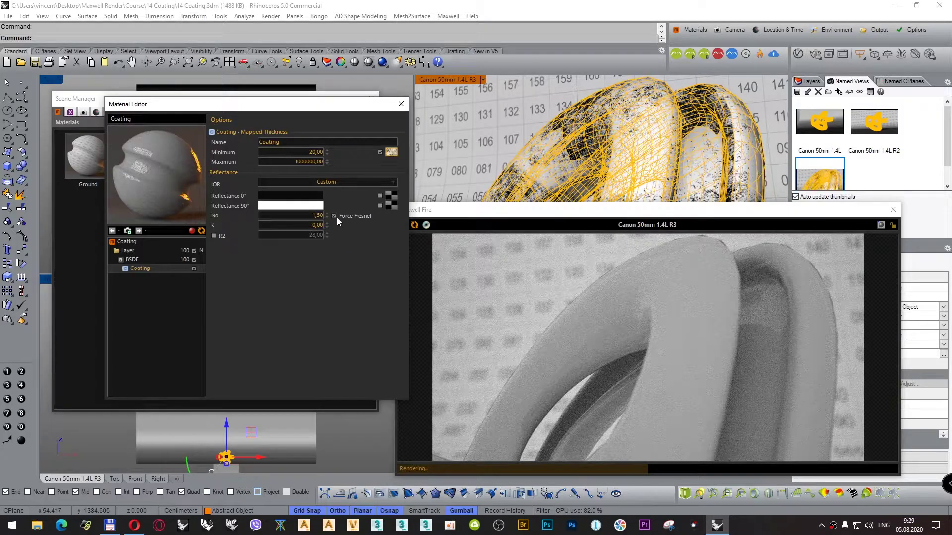
pyautogui.doubleClick(318, 216)
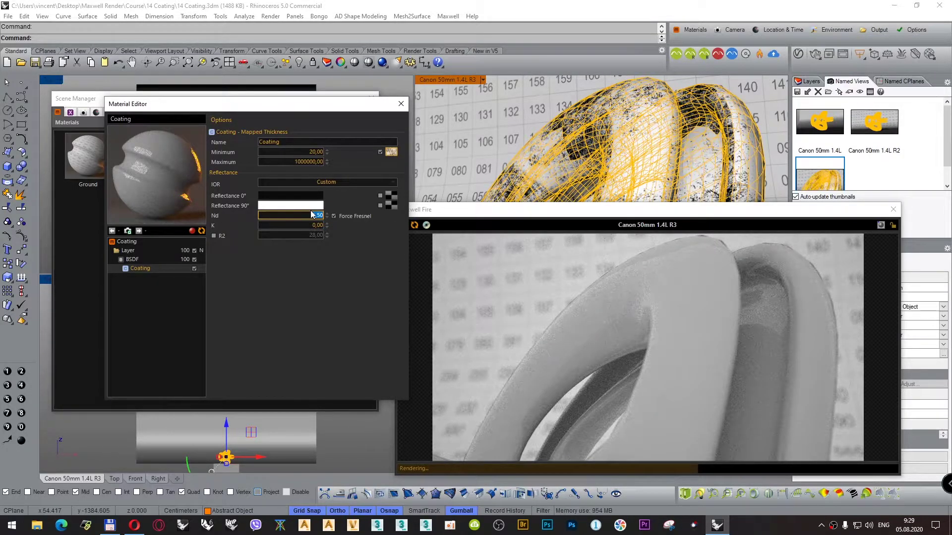
pyautogui.write('3')
pyautogui.press('Tab')
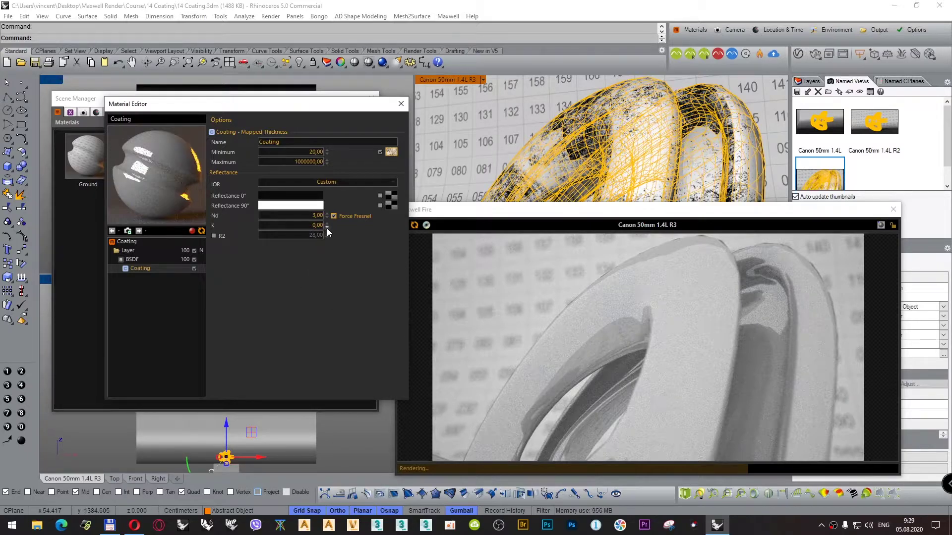
# Set the coating's Nd value to 1.52
pyautogui.click(303, 208)
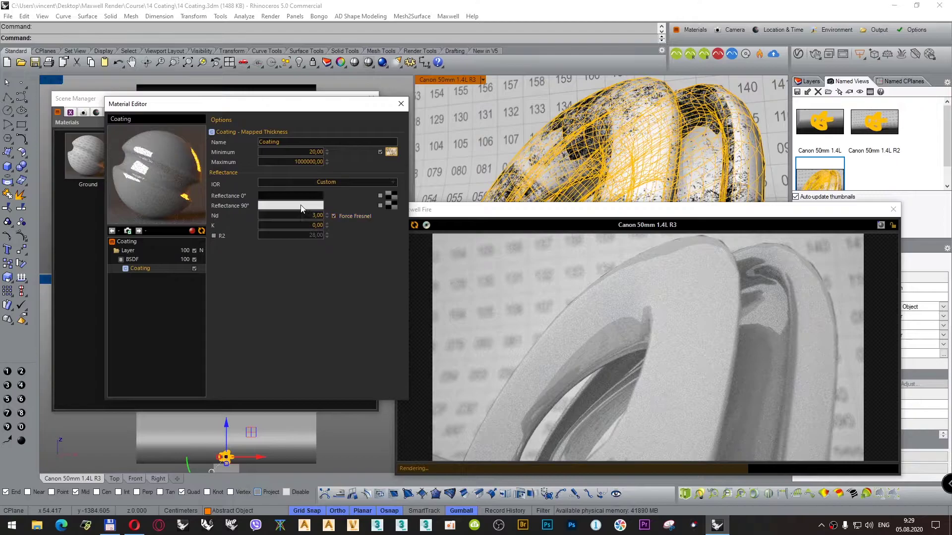
pyautogui.click(303, 214)
pyautogui.doubleClick(303, 216)
pyautogui.write('1')
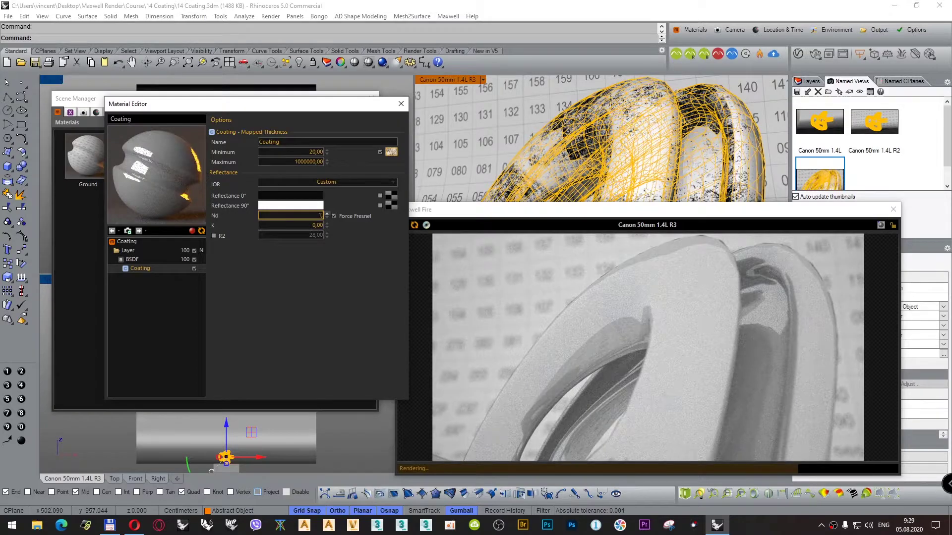
pyautogui.write(',52')
pyautogui.press('Return')
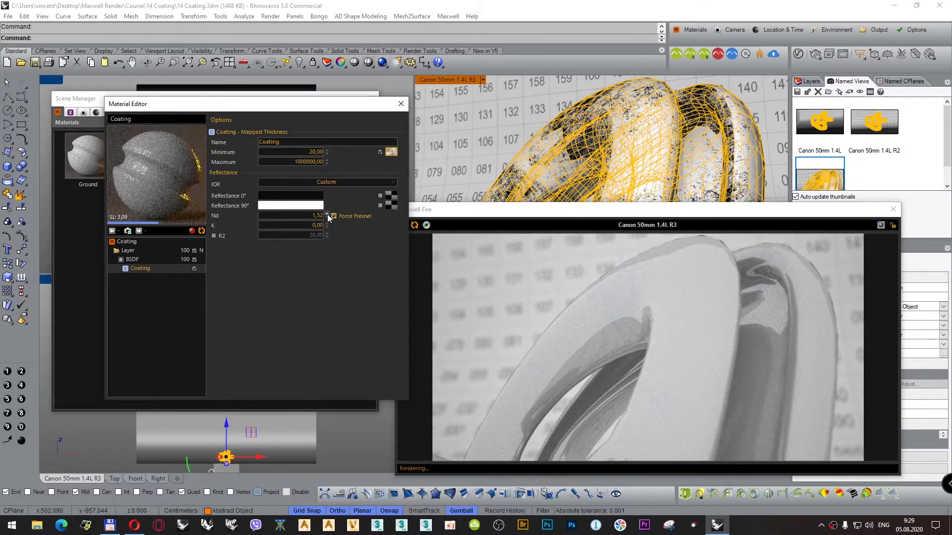
# Disable the coating's thickness map and restore the Canon 50mm 1.4L R2 named view
pyautogui.click(380, 151)
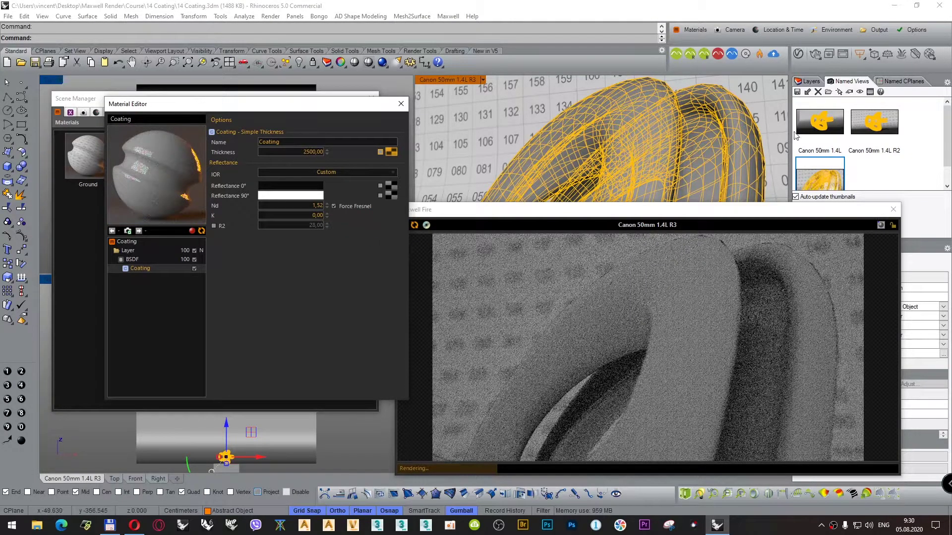
pyautogui.doubleClick(874, 121)
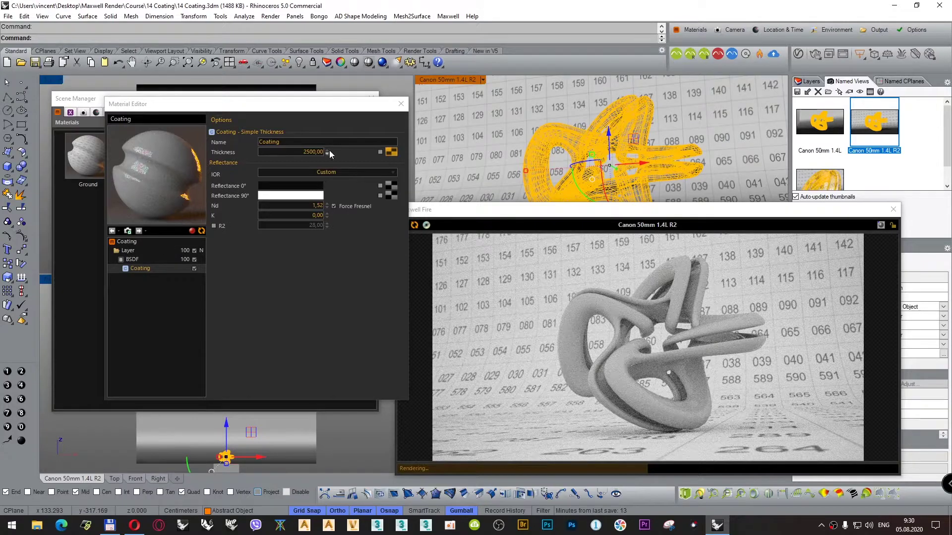
# Reopen the Coating material and set its BSDF Reflectance 0° colour to green 008F4D (RGB 0, 143, 77)
pyautogui.click(401, 103)
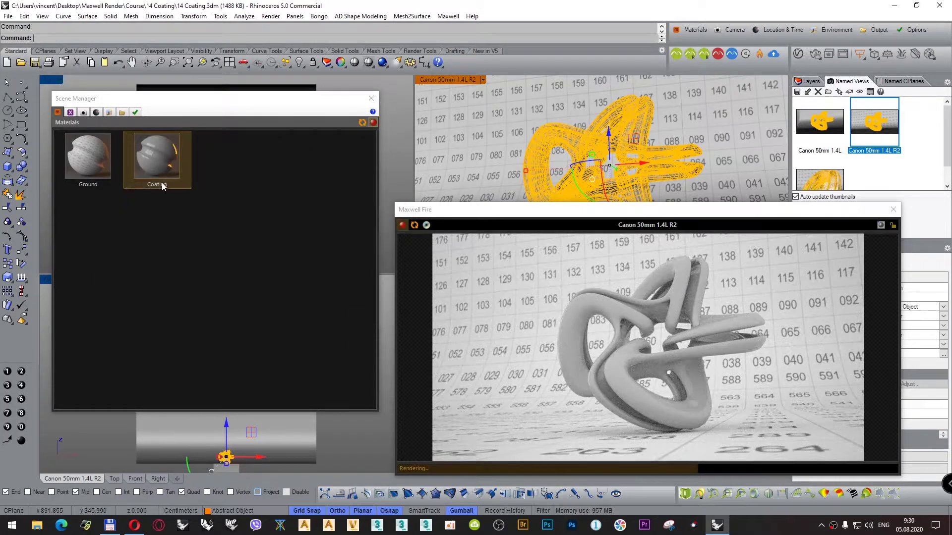
pyautogui.doubleClick(159, 156)
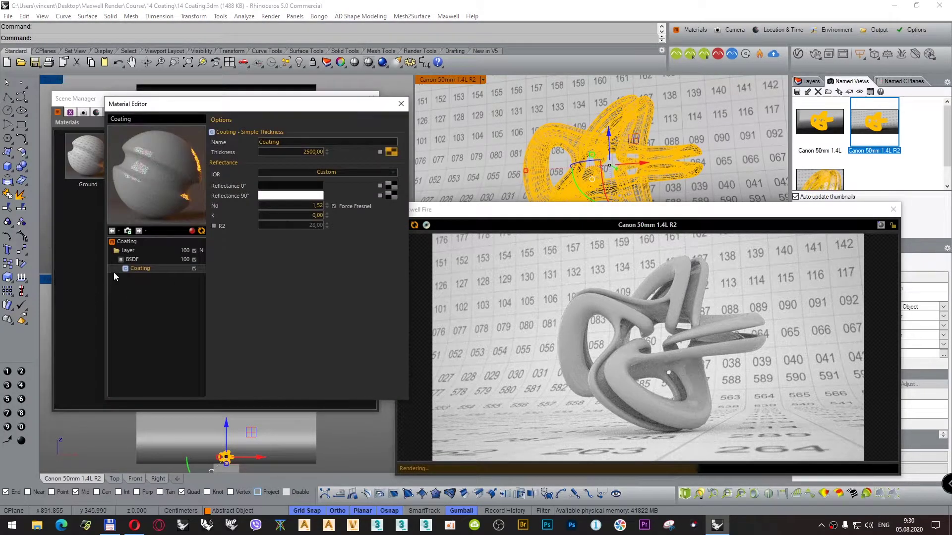
pyautogui.click(131, 260)
pyautogui.click(293, 188)
pyautogui.click(502, 272)
pyautogui.click(502, 273)
pyautogui.click(483, 257)
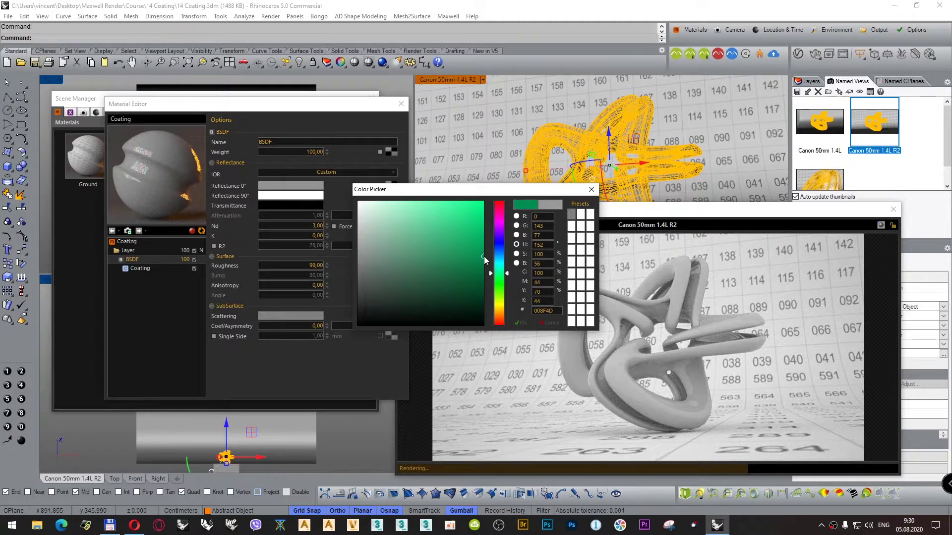
pyautogui.click(520, 323)
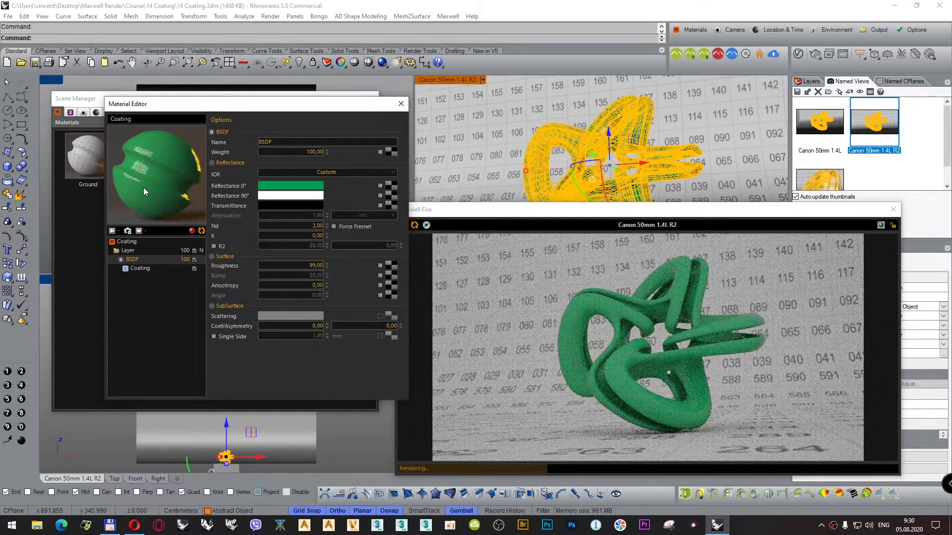
# Turn the coating off and back on to compare the green object with and without it in the live render
pyautogui.click(194, 269)
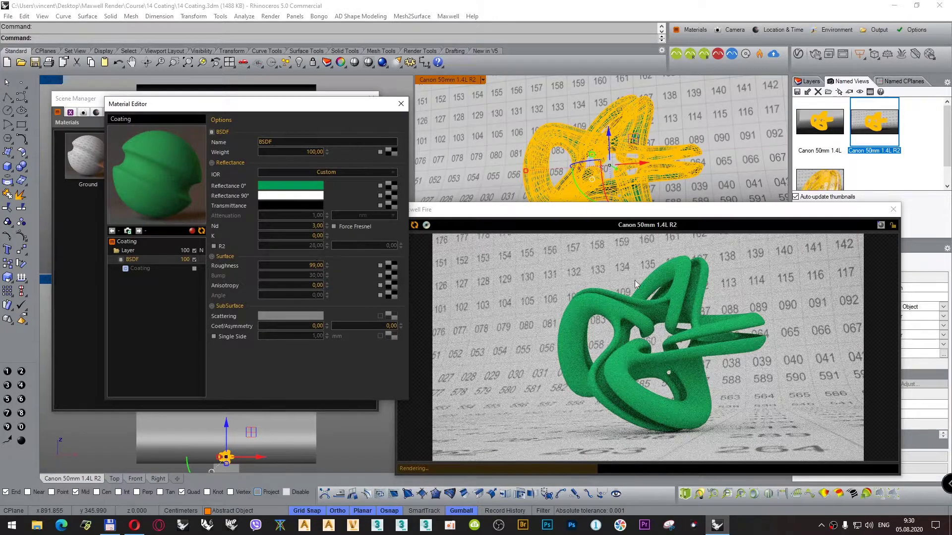
pyautogui.click(192, 269)
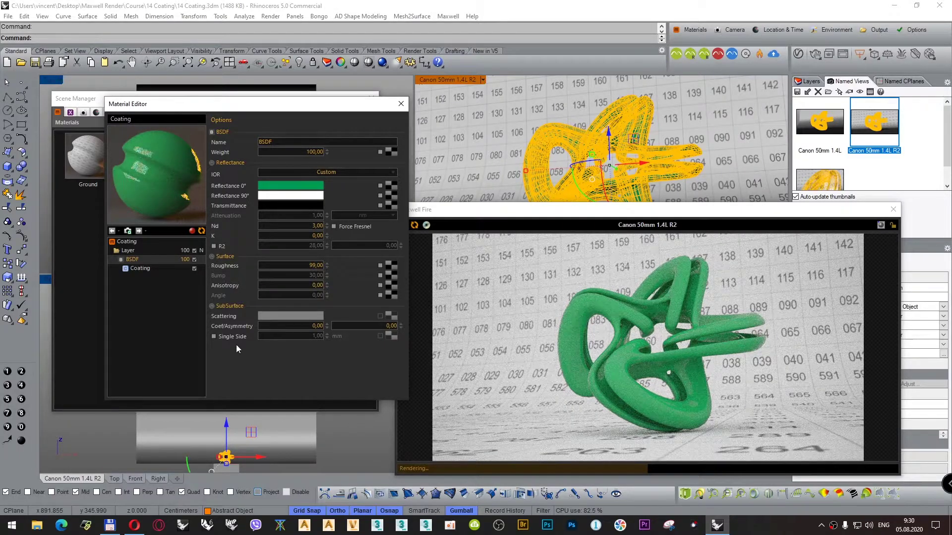
# Close the material's settings and rename the Coating material as Simple Coating
pyautogui.click(400, 103)
pyautogui.click(155, 189)
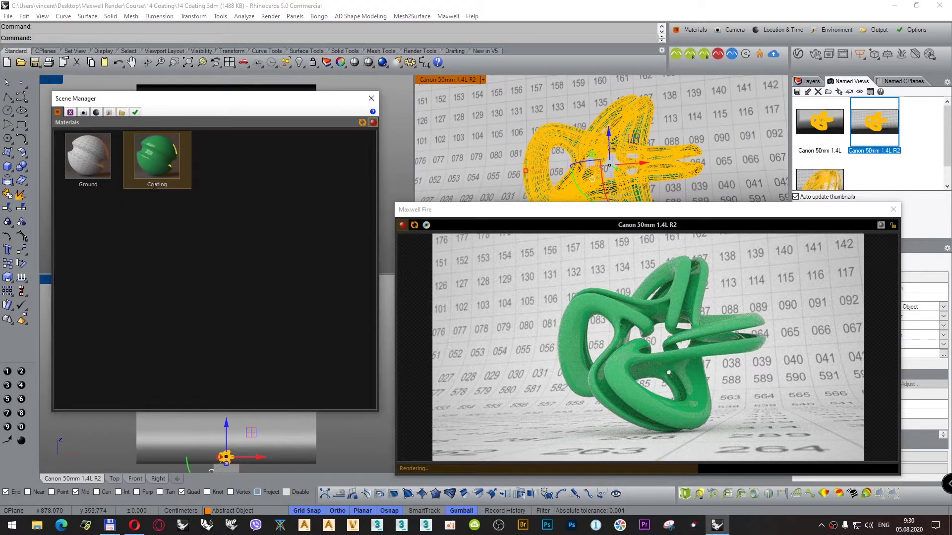
pyautogui.write('Simple')
pyautogui.press('Return')
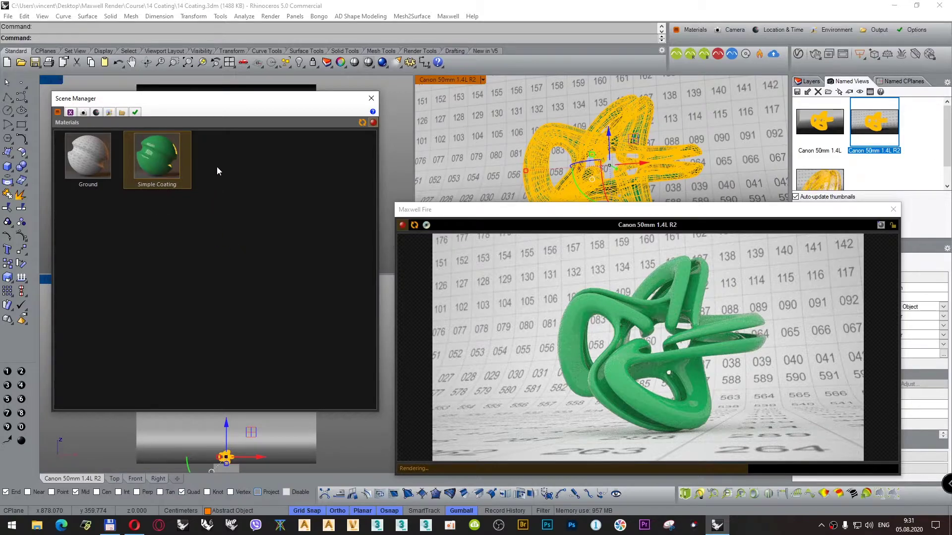
# Duplicate the Simple Coating material and rename the copy as Bubble Coating
pyautogui.moveTo(149, 161); pyautogui.dragTo(224, 164)
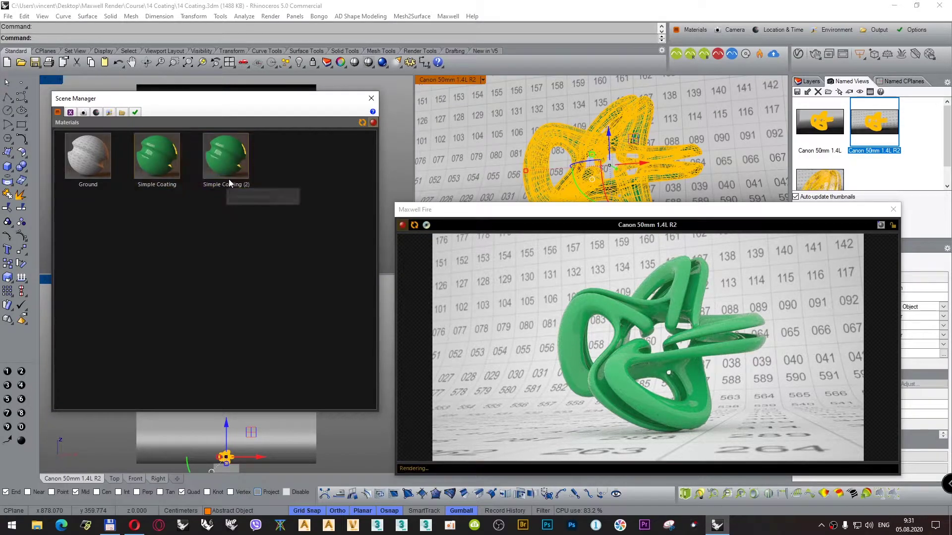
pyautogui.click(230, 184)
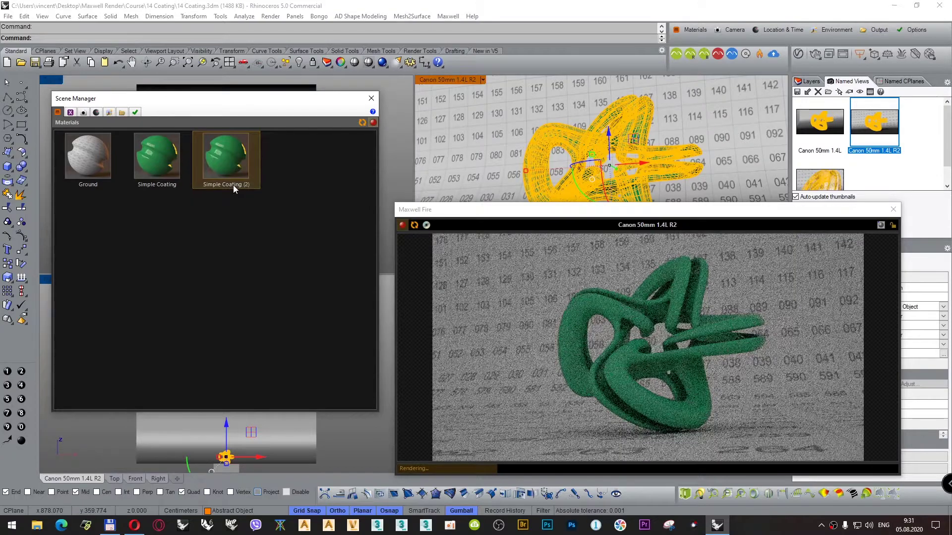
pyautogui.click(233, 185)
pyautogui.press('Home')
pyautogui.hotkey('shift', 'Right')
pyautogui.hotkey('shift', 'Right')
pyautogui.hotkey('shift', 'Right')
pyautogui.hotkey('shift', 'Right')
pyautogui.hotkey('shift', 'Right')
pyautogui.press('End')
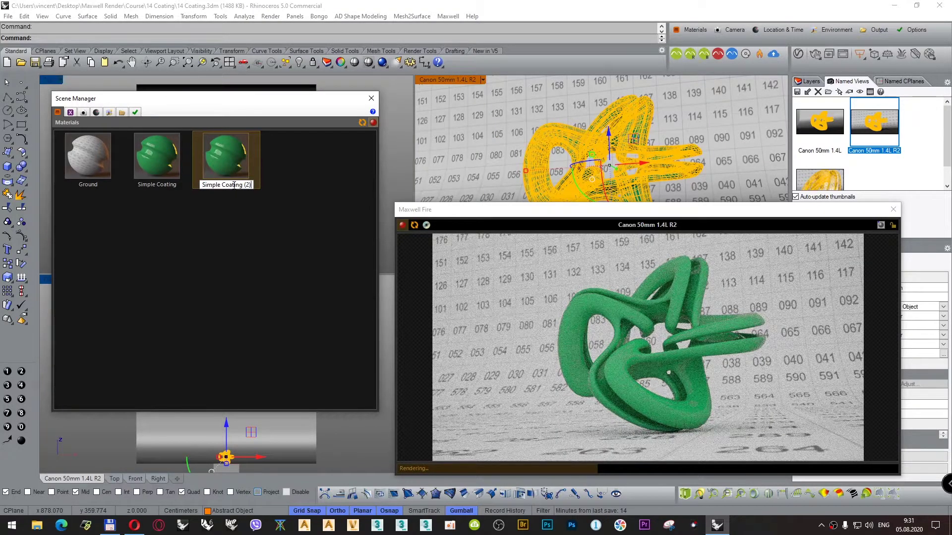
pyautogui.press('BackSpace')
pyautogui.press('BackSpace')
pyautogui.press('BackSpace')
pyautogui.press('BackSpace')
pyautogui.hotkey('shift', 'Right')
pyautogui.hotkey('shift', 'Right')
pyautogui.hotkey('shift', 'Right')
pyautogui.hotkey('shift', 'Right')
pyautogui.hotkey('shift', 'Right')
pyautogui.hotkey('shift', 'Right')
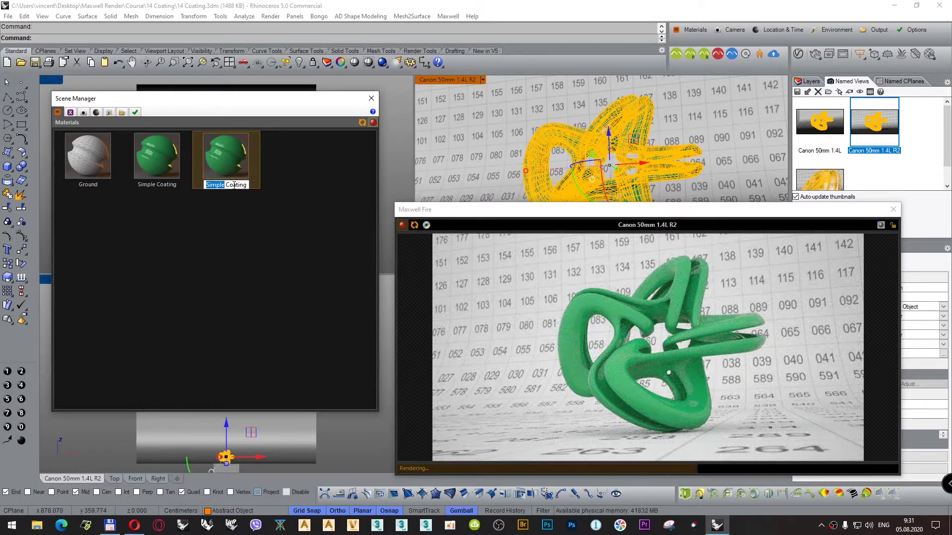
pyautogui.write('Bubble')
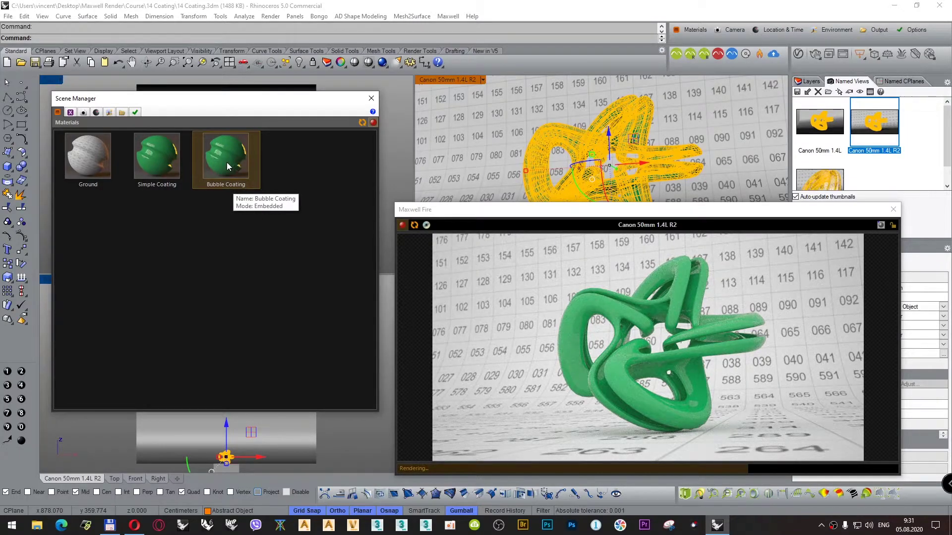
# Assign the Bubble Coating material to the selected abstract object
pyautogui.rightClick(228, 164)
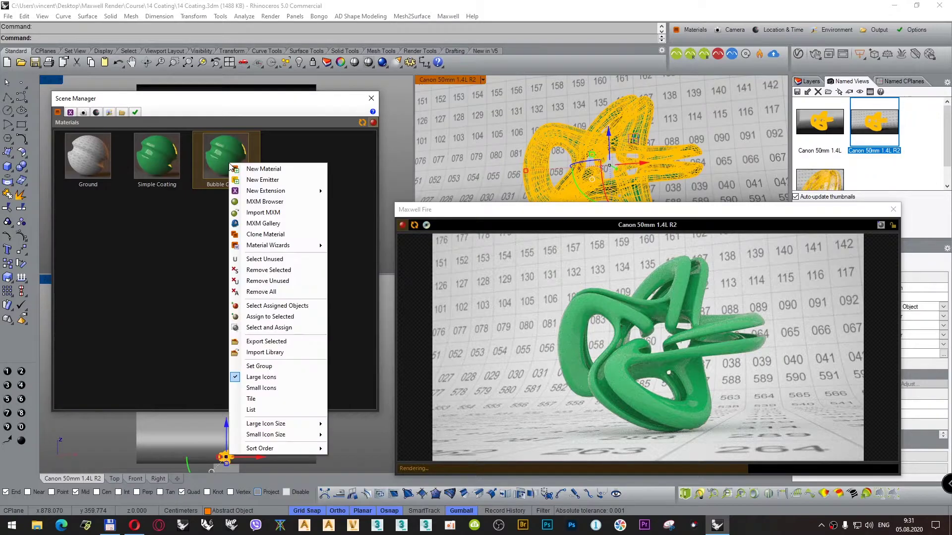
pyautogui.click(263, 317)
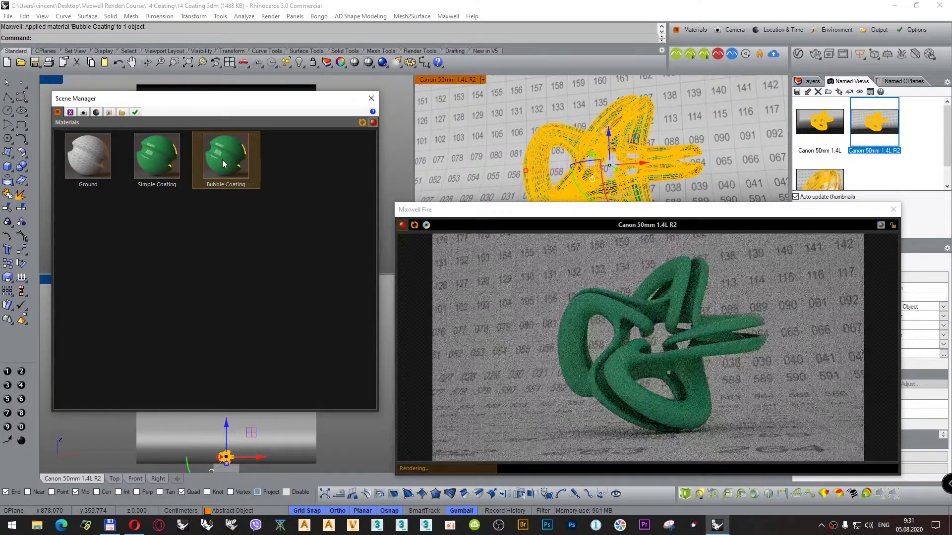
# Disable the BSDF in the Bubble Coating material so only its coating is rendered, and display the coating's settings
pyautogui.doubleClick(222, 159)
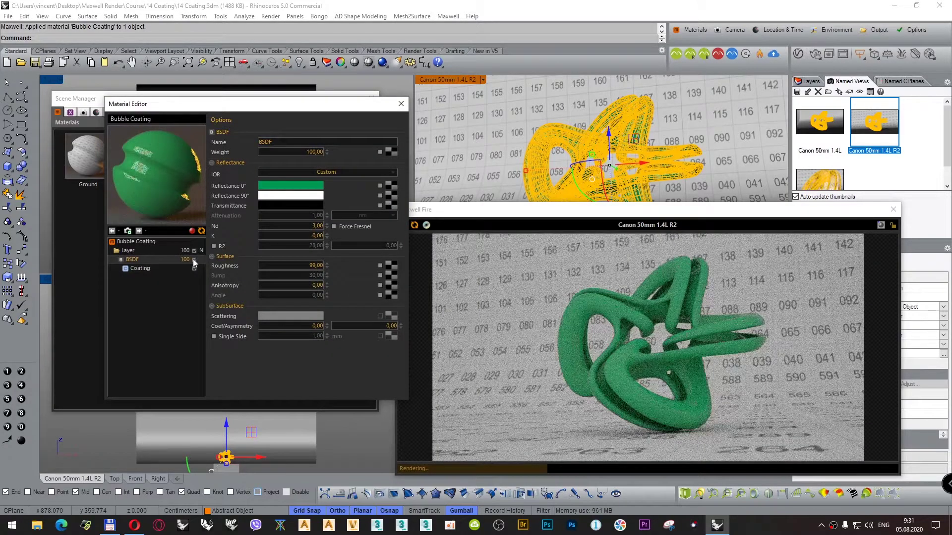
pyautogui.click(194, 259)
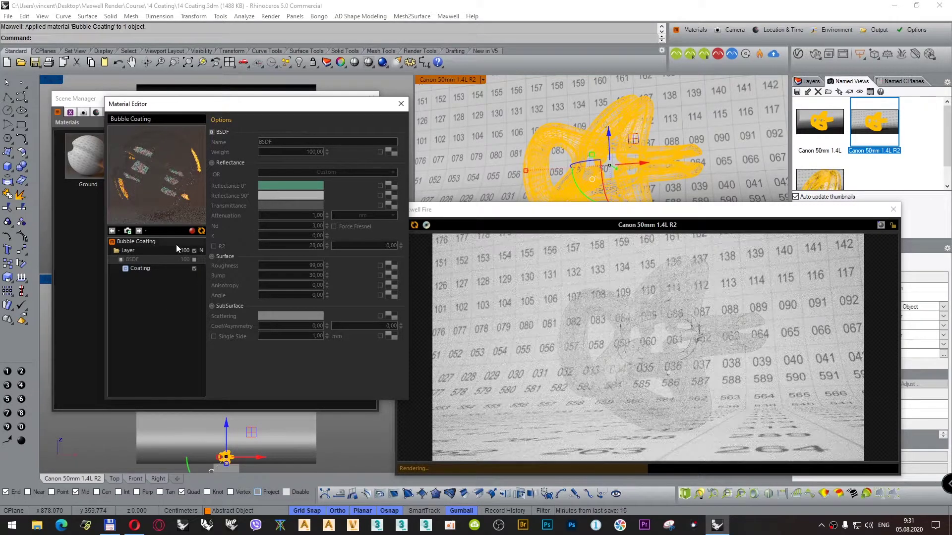
pyautogui.click(157, 269)
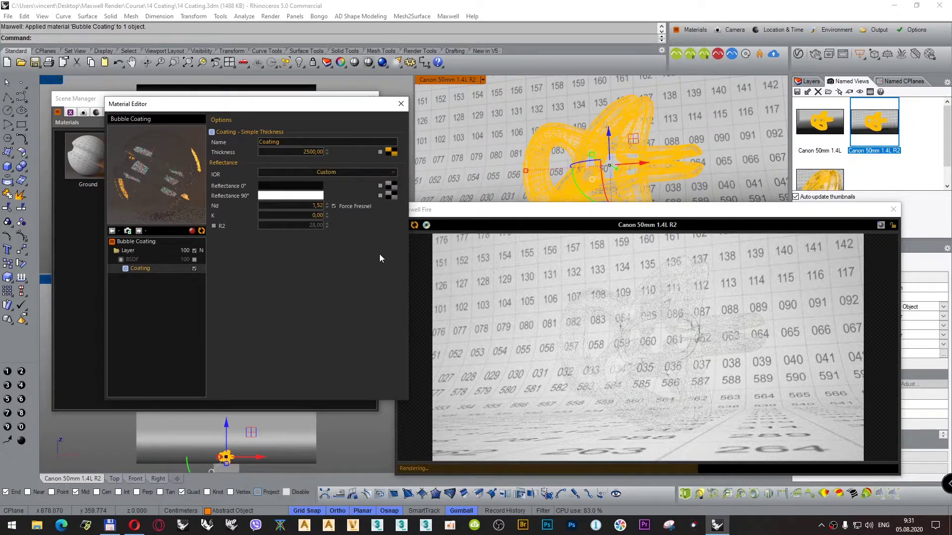
# Set the coating's Nd to 3 to try stronger reflections in the live render
pyautogui.click(307, 205)
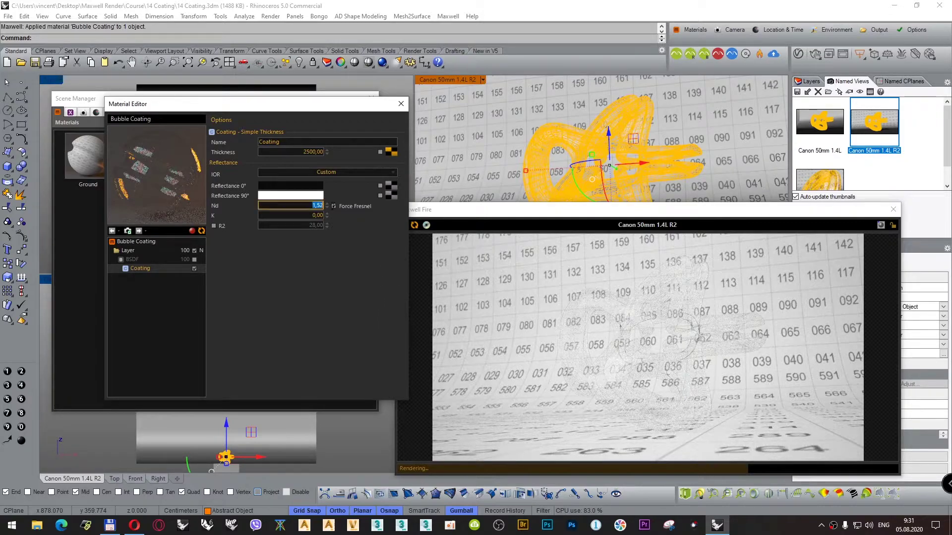
pyautogui.write('3')
pyautogui.click(333, 206)
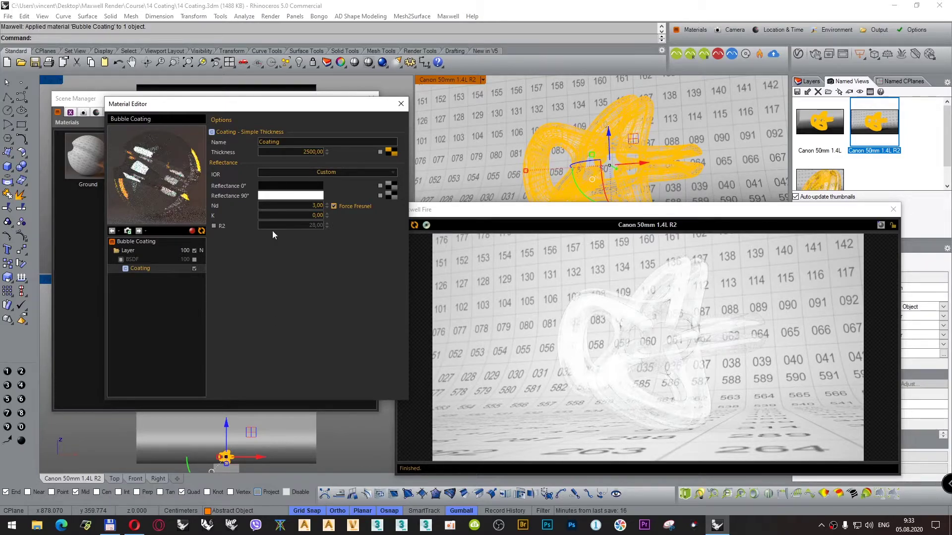
# Set the Nd of the Bubble Coating material's coating to 1,7
pyautogui.click(321, 205)
pyautogui.write('1.7')
pyautogui.press('Tab')
pyautogui.click(308, 205)
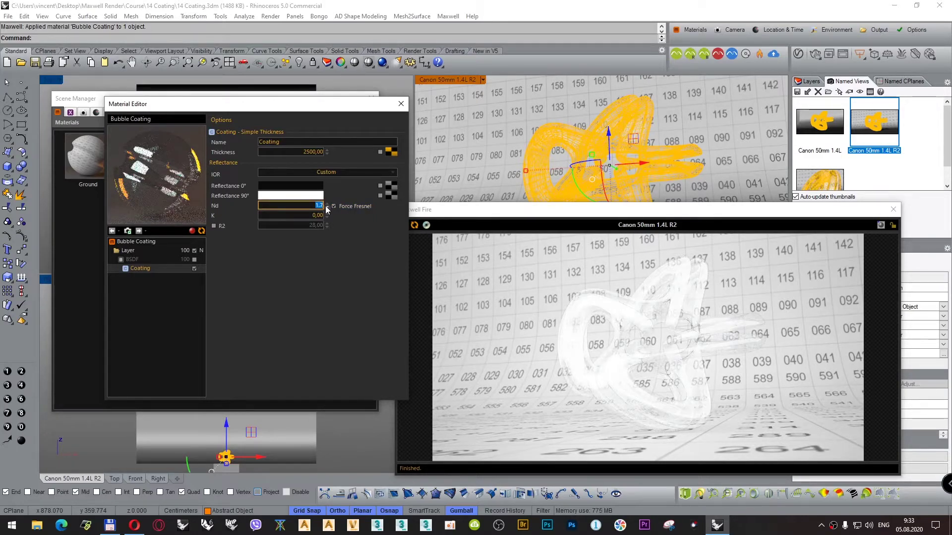
pyautogui.write('1,7')
pyautogui.press('Tab')
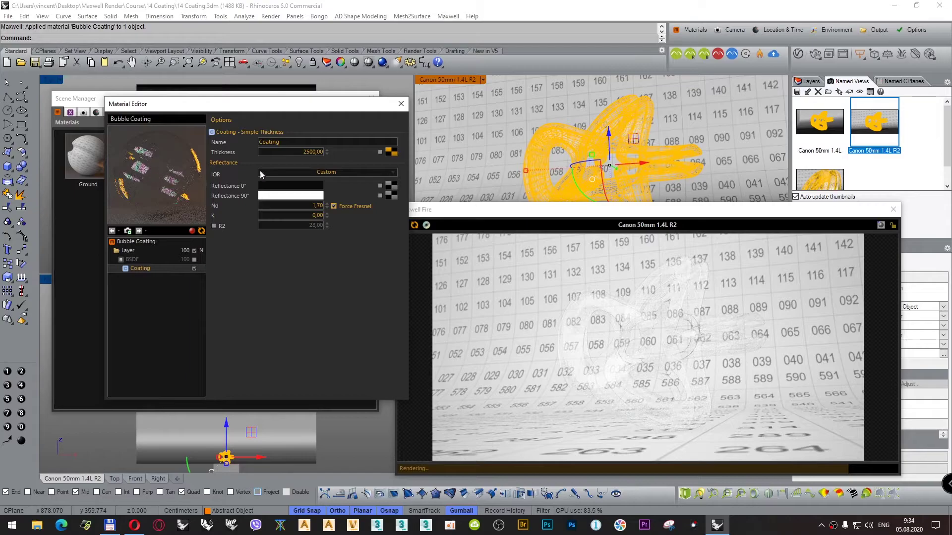
# Set the coating's thickness to 5000
pyautogui.click(313, 151)
pyautogui.write('5000')
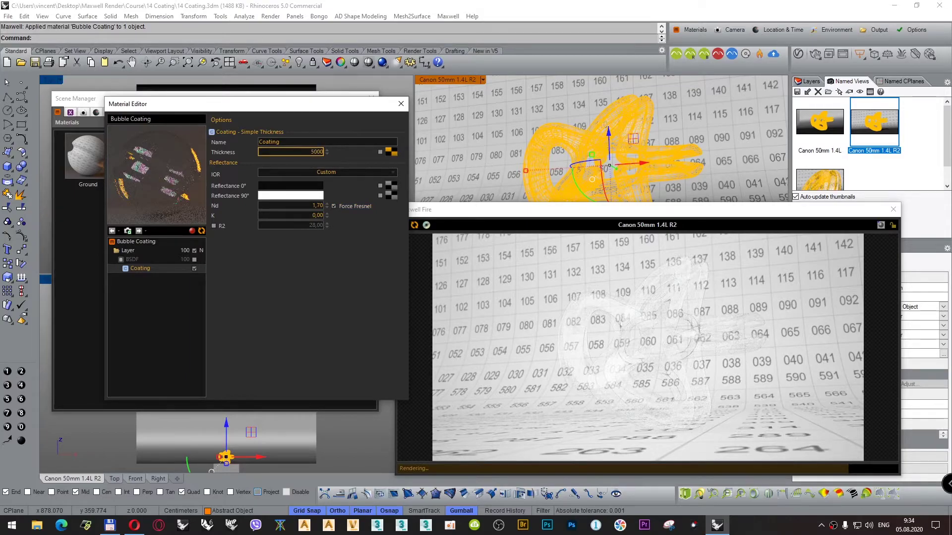
pyautogui.press('Tab')
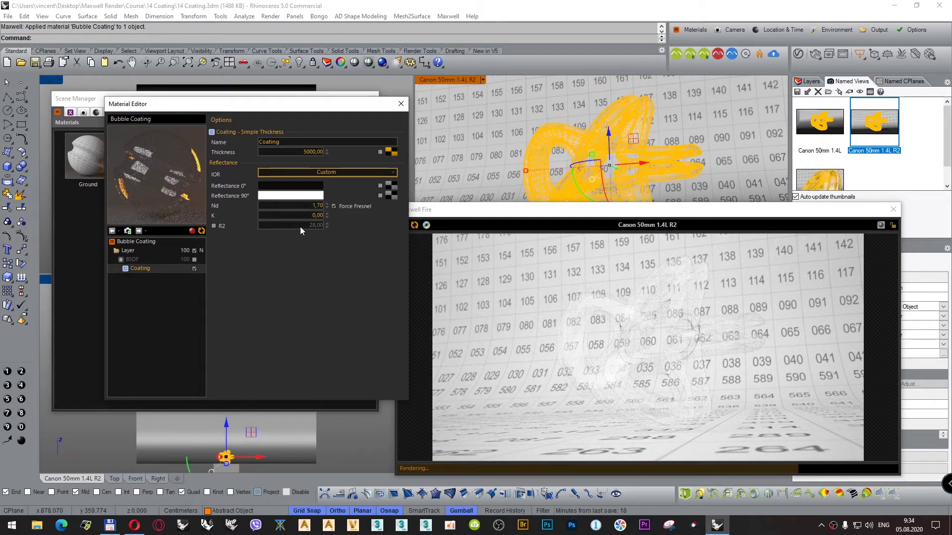
# Review the Bubble Coating material's coating settings, reopening its editor once, and close the editor
pyautogui.doubleClick(319, 215)
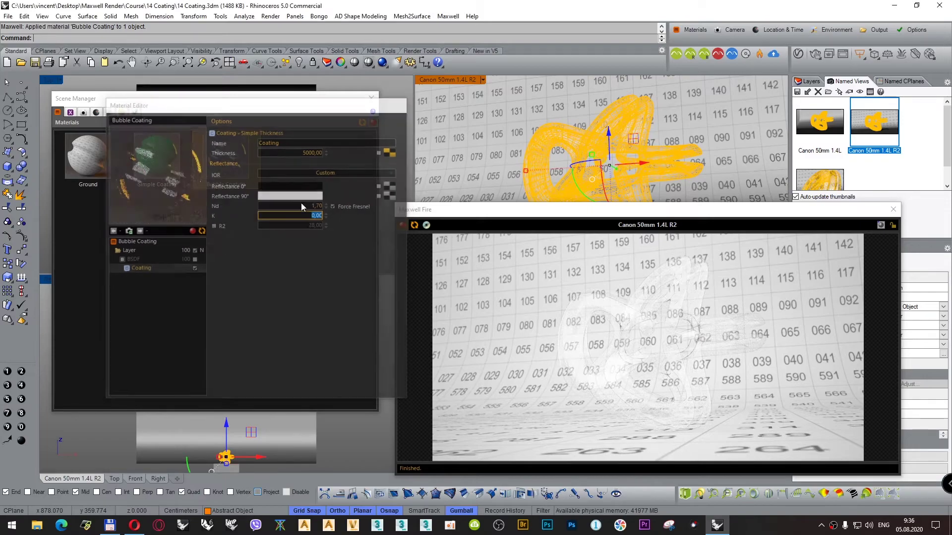
pyautogui.click(169, 243)
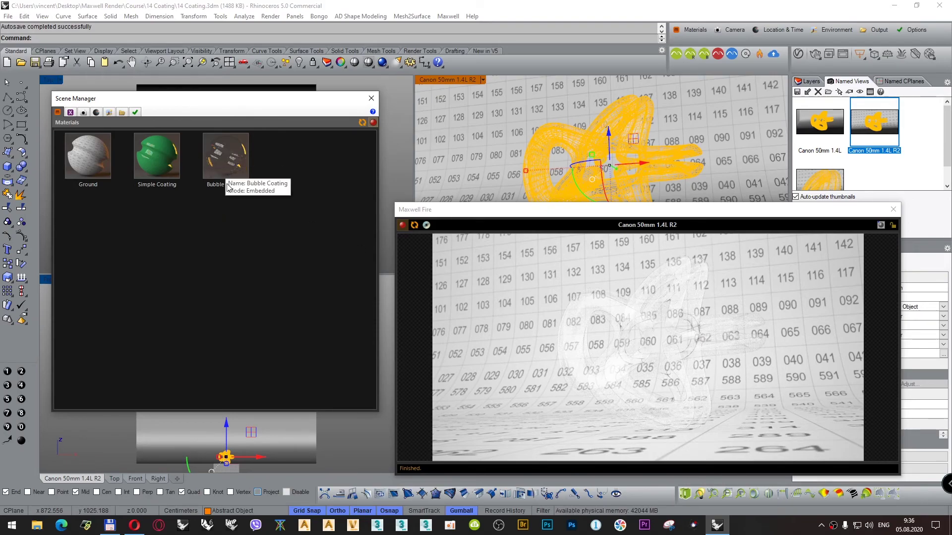
pyautogui.doubleClick(220, 161)
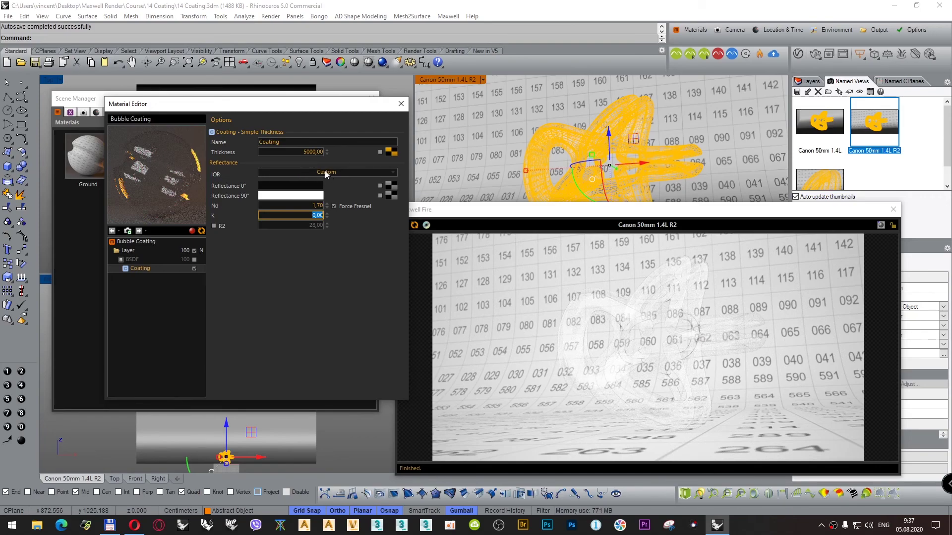
pyautogui.click(401, 104)
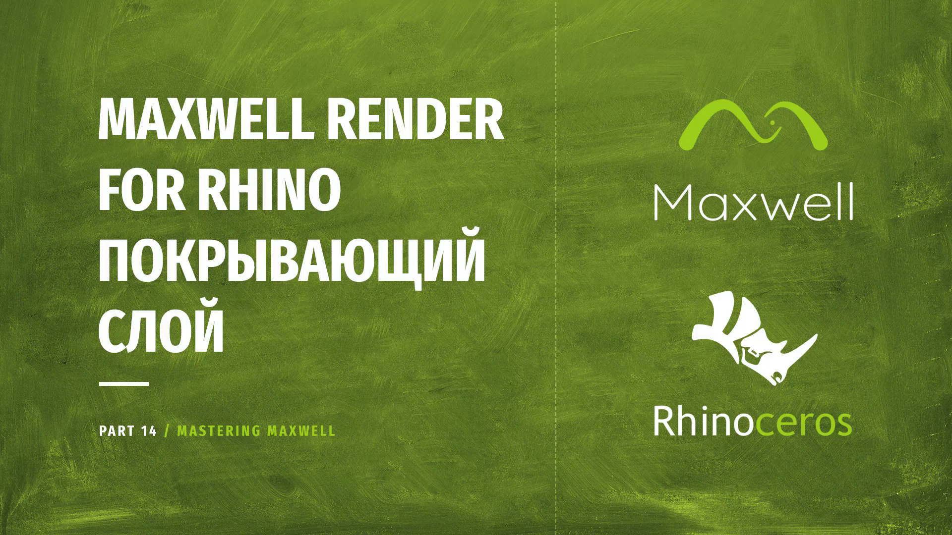